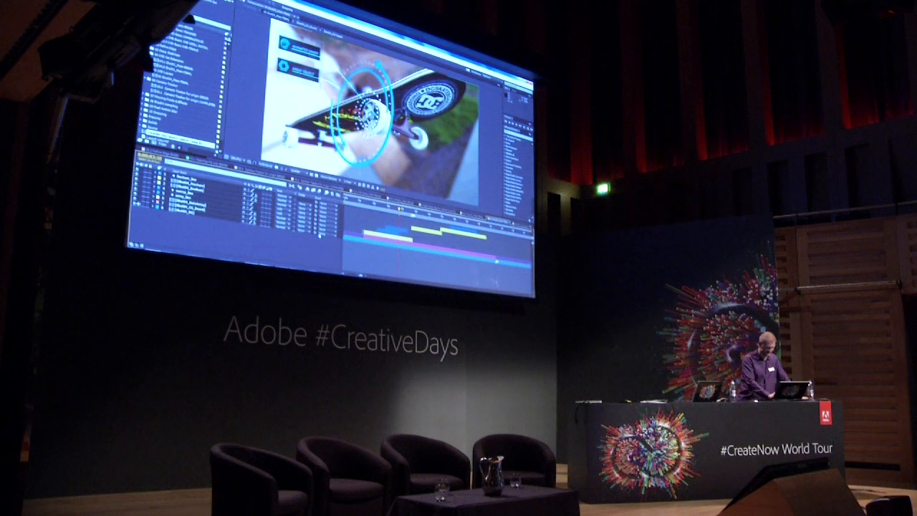
Step: Open the Shot04_CG_Board composition and bring its CG skateboard layer into Cinema 4D Lite for editing, accepting the missing plugins
double_click(189, 207)
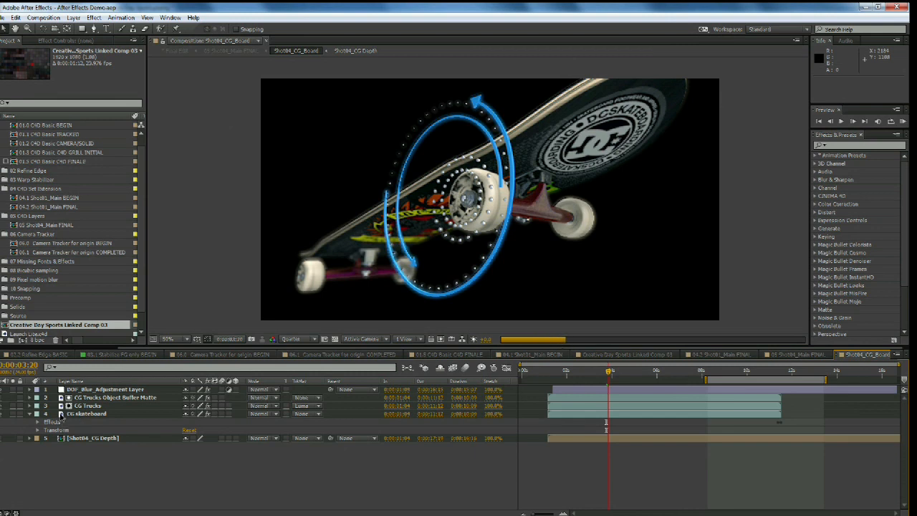
left_click(63, 414)
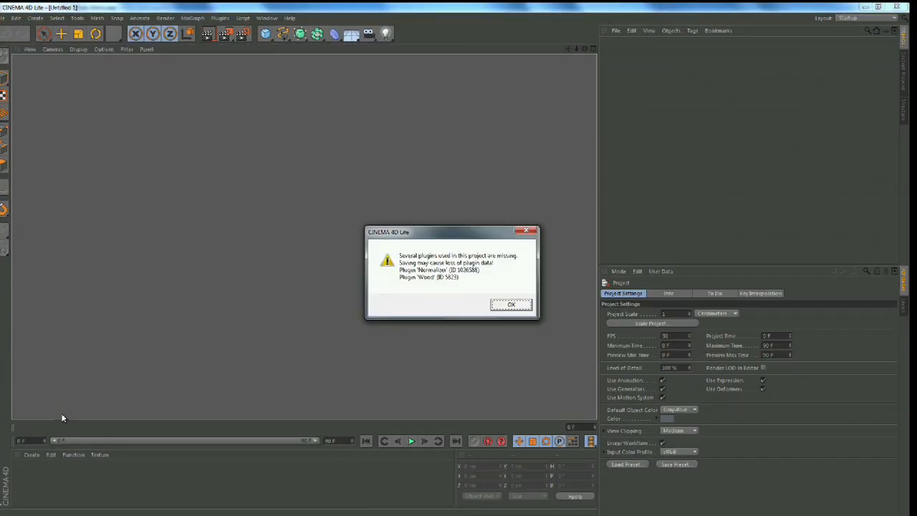
left_click(511, 306)
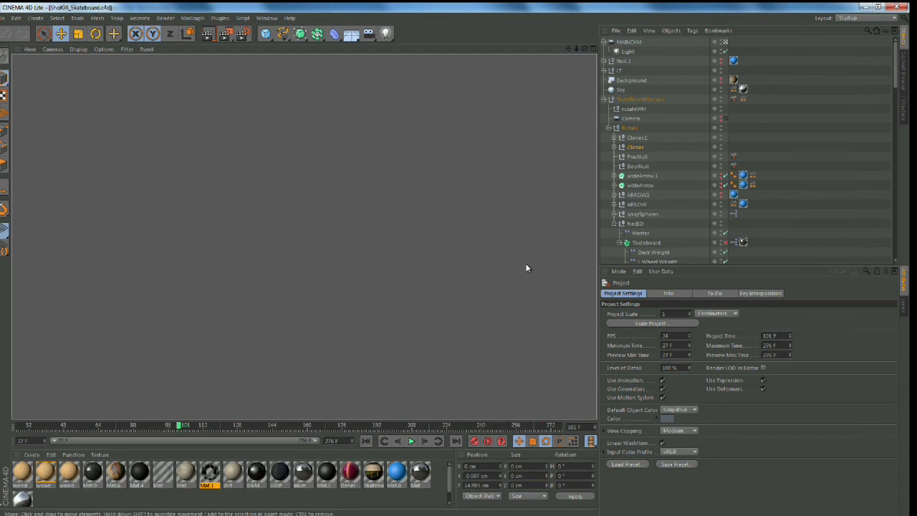
left_click_drag(585, 49, 510, 34)
left_click_drag(577, 49, 583, 40)
left_click_drag(425, 212, 441, 79)
left_click_drag(586, 49, 588, 16)
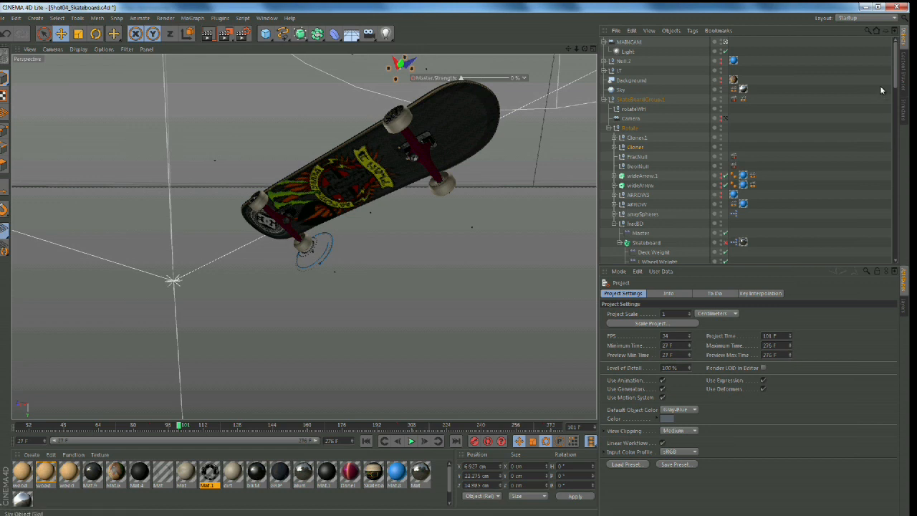
Step: Try to place the Lego_Guy model from the content presets in the skateboard scene
left_click(904, 69)
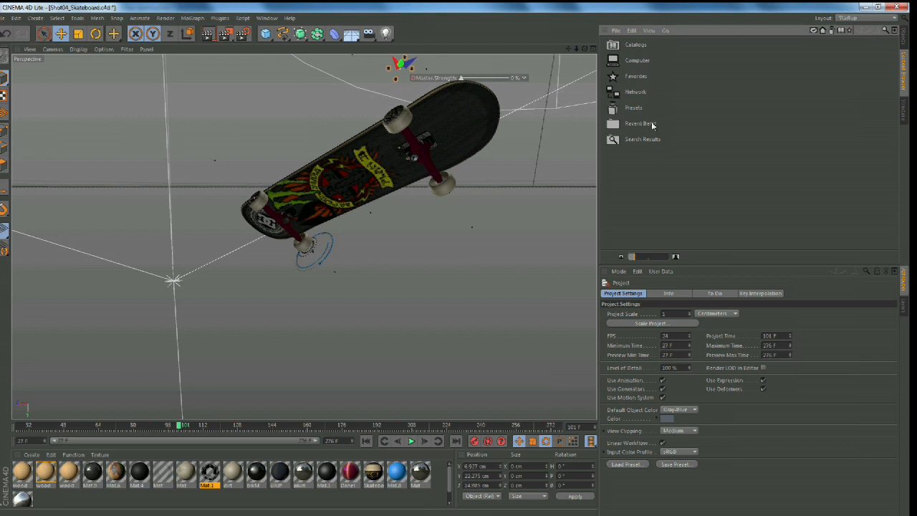
double_click(647, 109)
double_click(642, 60)
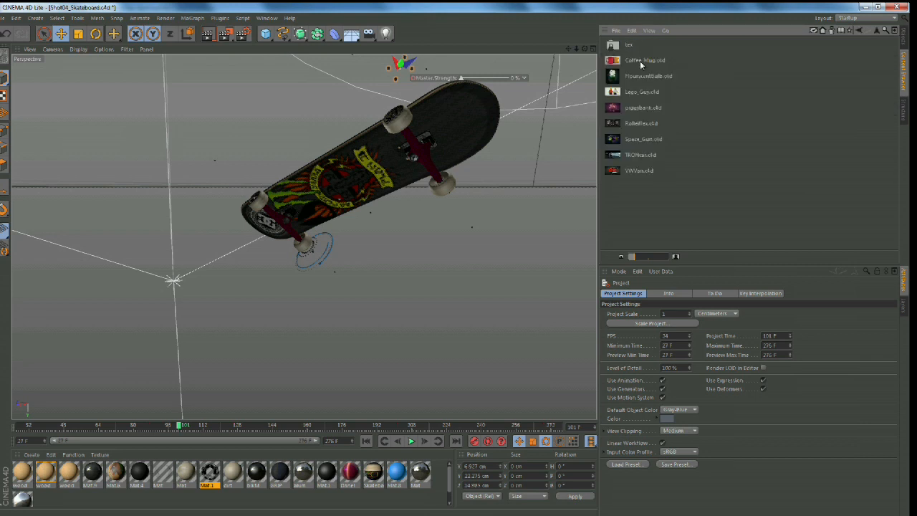
left_click_drag(640, 92, 452, 178)
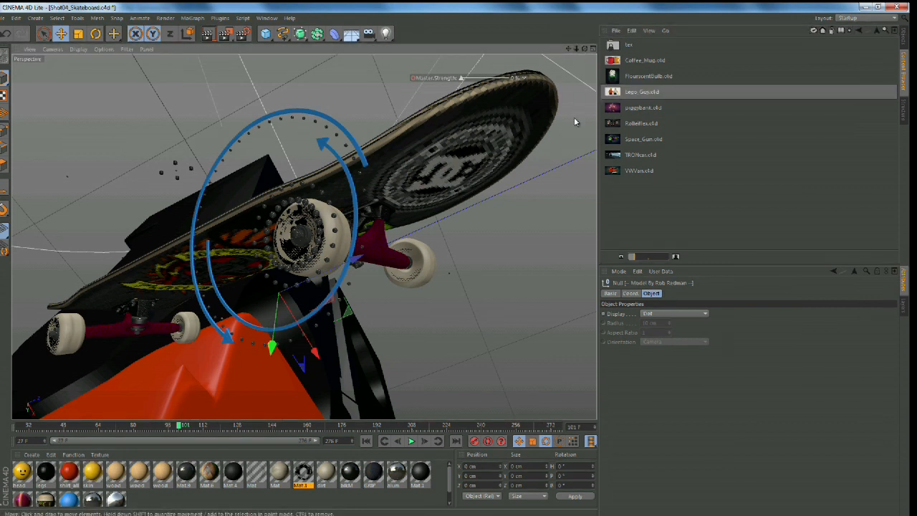
left_click_drag(577, 49, 423, 52)
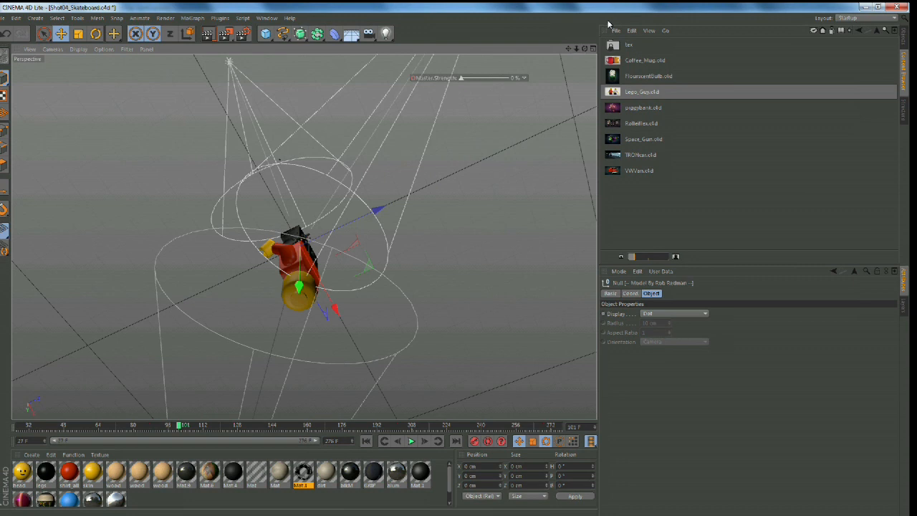
mouse_move(577, 50)
left_mouse_down()
mouse_move(586, 49)
mouse_move(566, 57)
mouse_move(551, 50)
mouse_move(566, 43)
mouse_move(585, 55)
mouse_move(578, 50)
left_mouse_up()
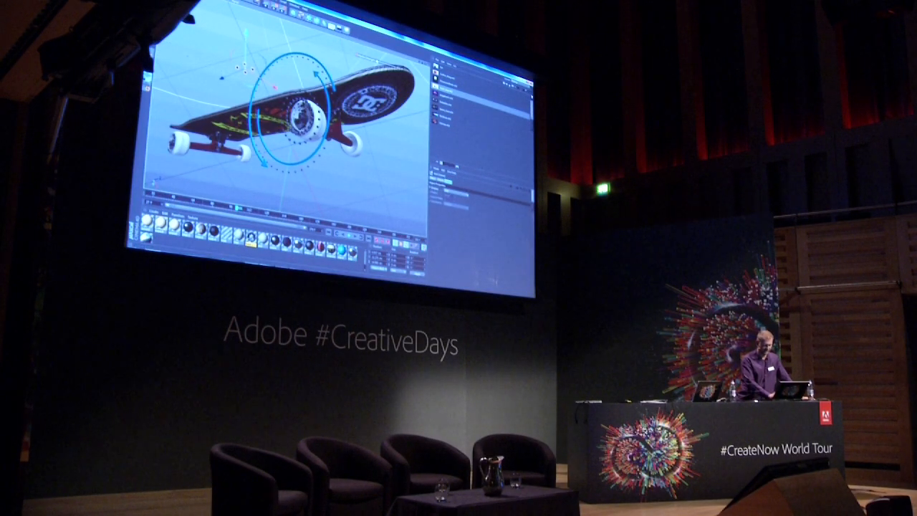
Step: Tint the skate deck's SkateboardShader material magenta with RGB 255, 88, 255 and 159% brightness, and save the scene
left_click(531, 90)
left_click(336, 87)
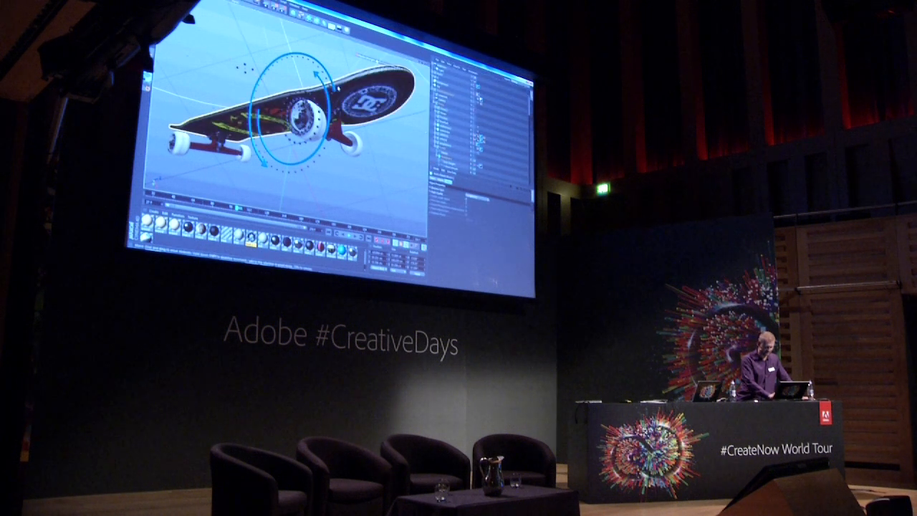
scroll(480, 121, "down", 10)
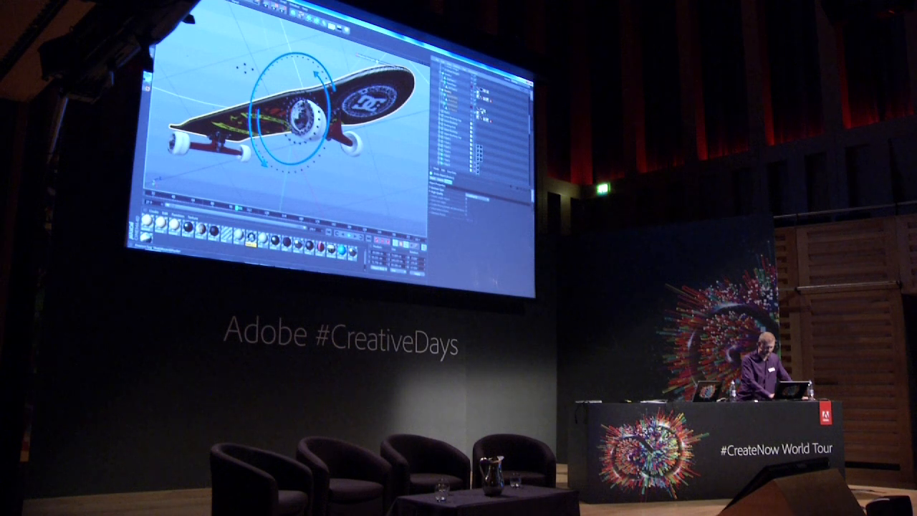
double_click(484, 111)
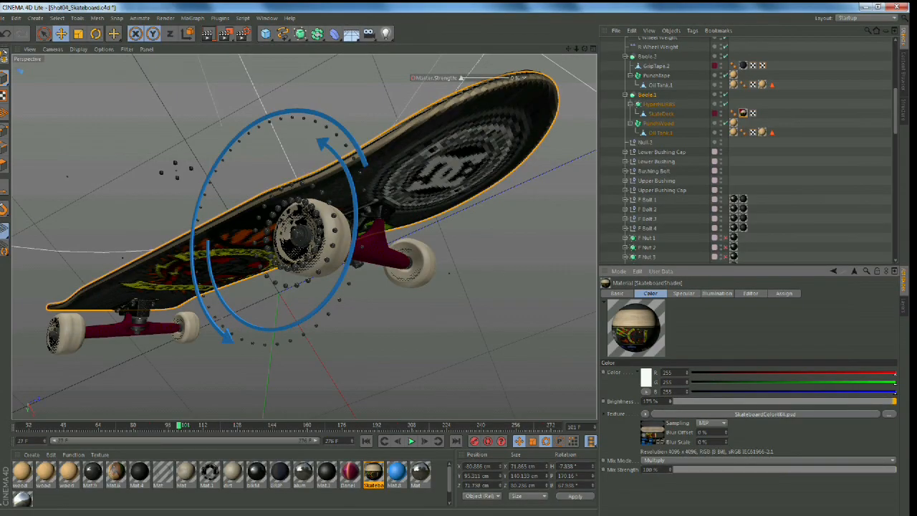
left_click_drag(671, 402, 671, 399)
left_click_drag(891, 387, 762, 385)
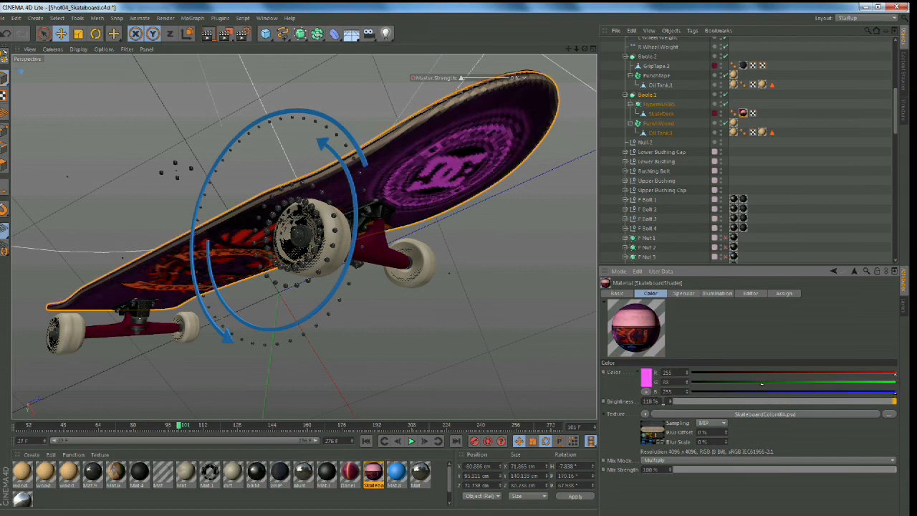
left_click_drag(669, 399, 669, 399)
key("ctrl+s")
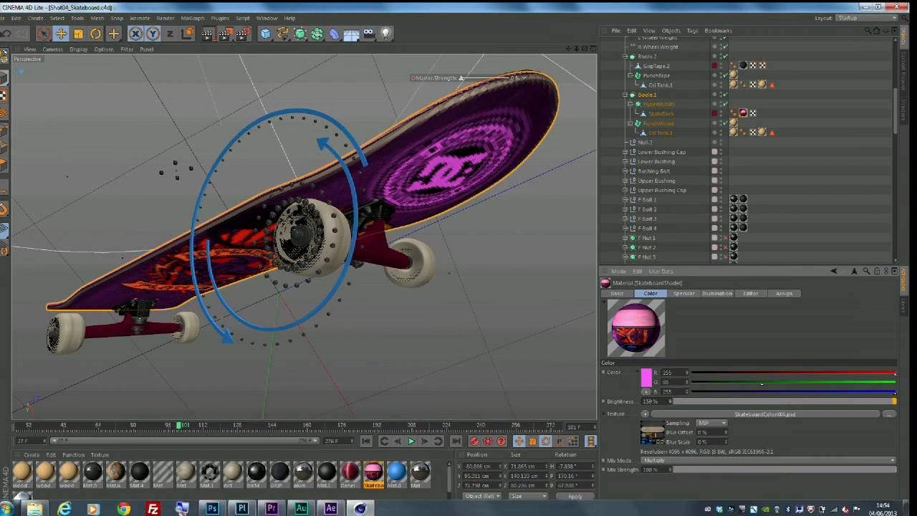
Step: Switch to After Effects and Premiere Pro to check the recoloured skateboard in the composite and in the edit
left_click(339, 510)
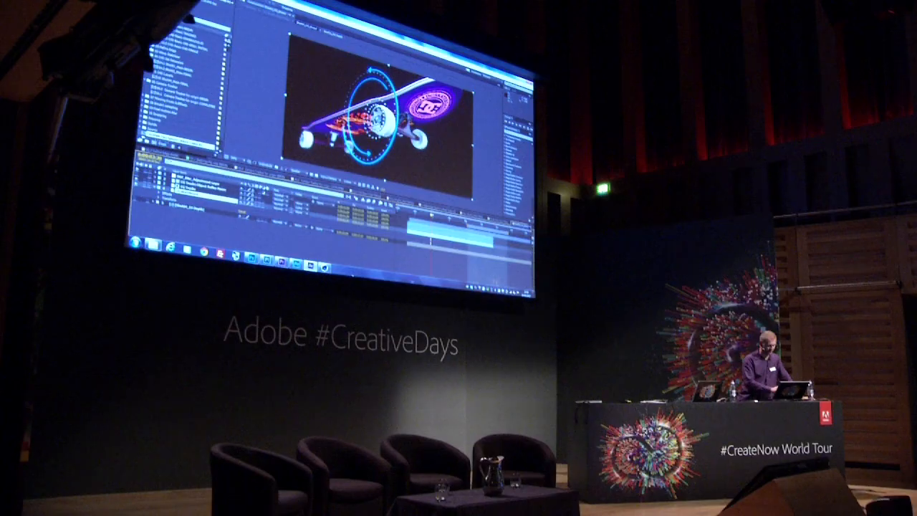
left_click(282, 262)
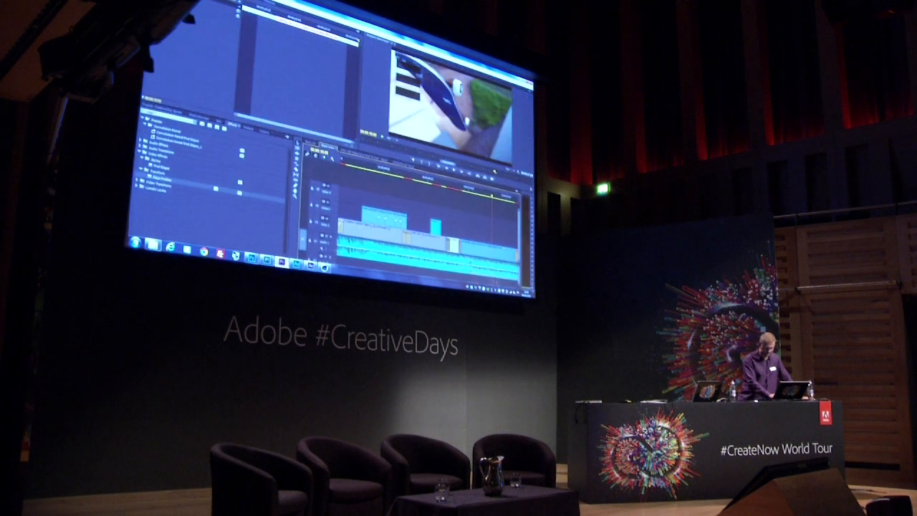
key("equal")
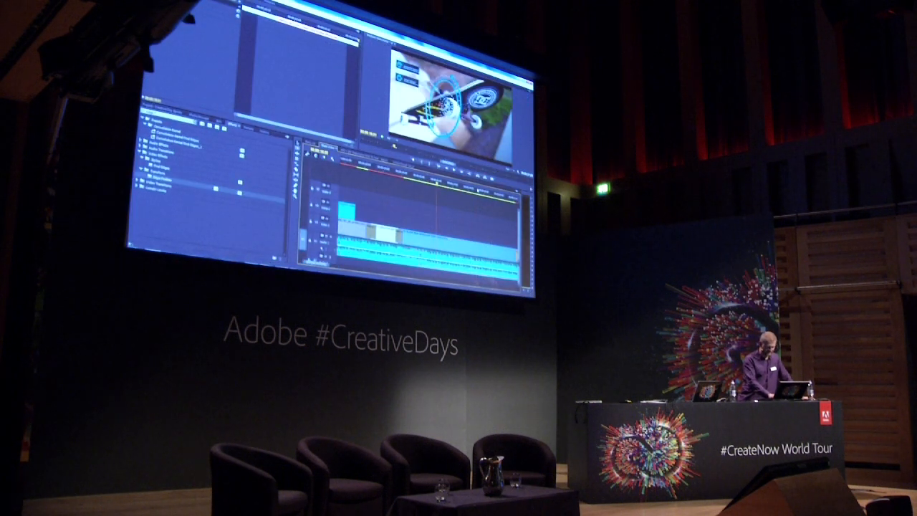
Step: Play part of the Skate Video sequence and scrub ahead to the short clips on Video 2
key("minus")
key("minus")
key("minus")
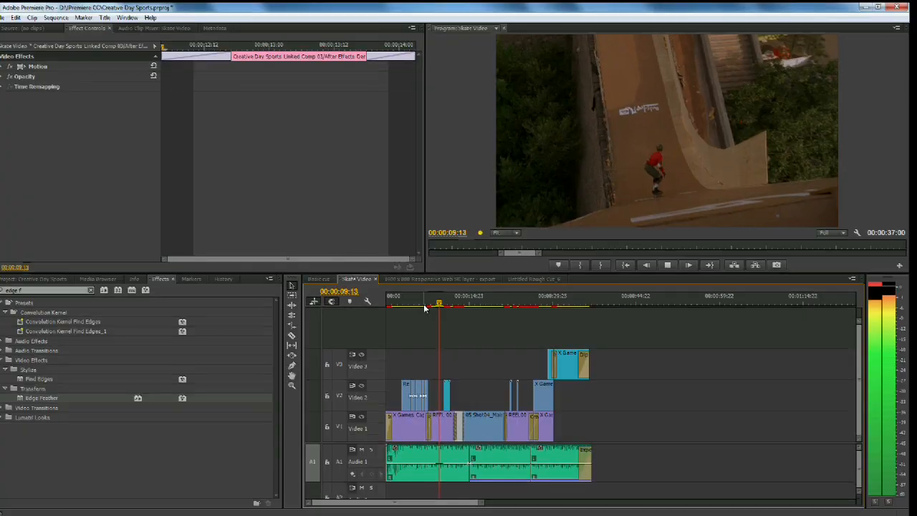
key("space")
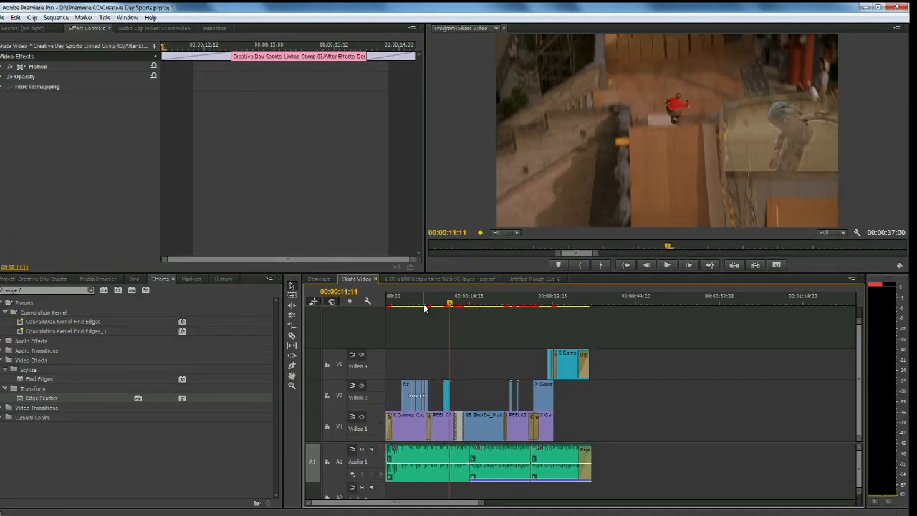
key("equal")
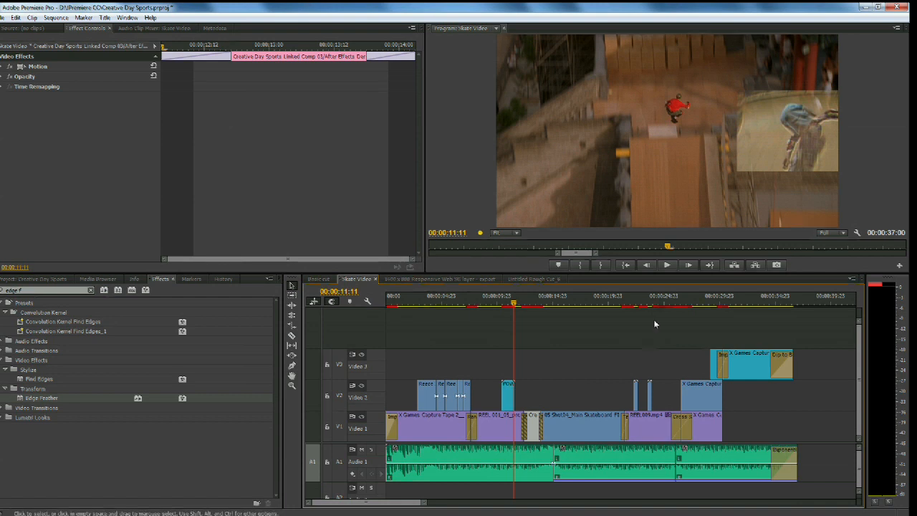
left_click_drag(513, 301, 640, 316)
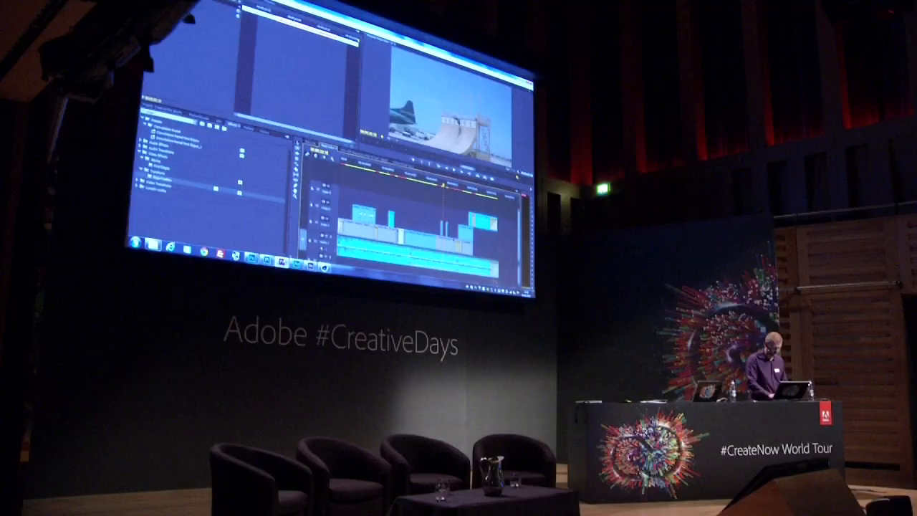
left_click(266, 260)
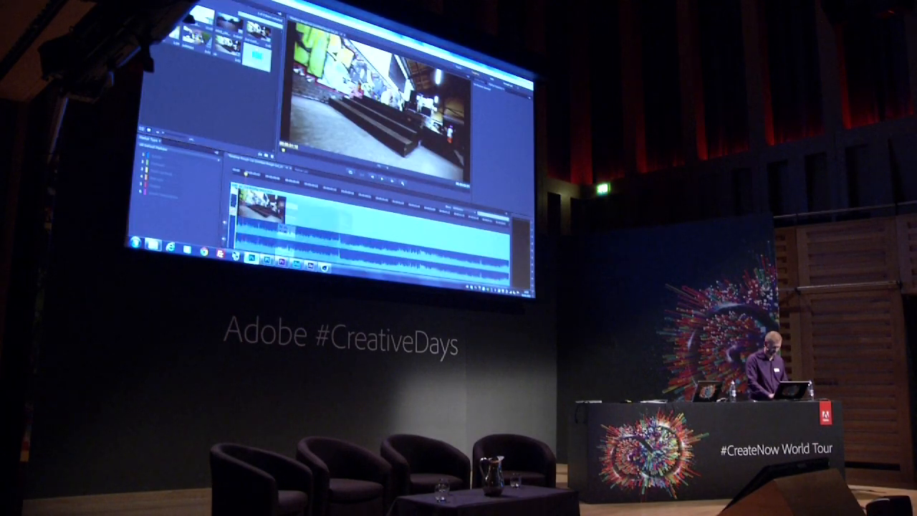
left_click(252, 258)
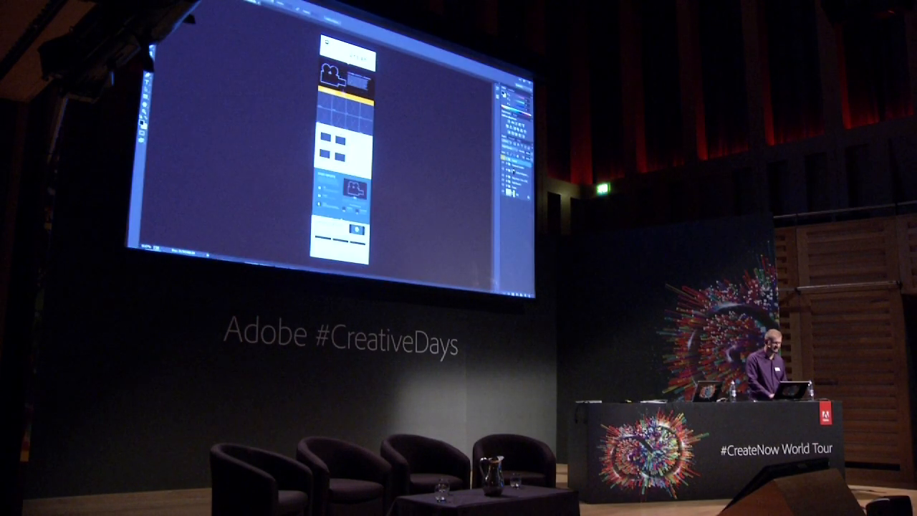
key("alt+Tab")
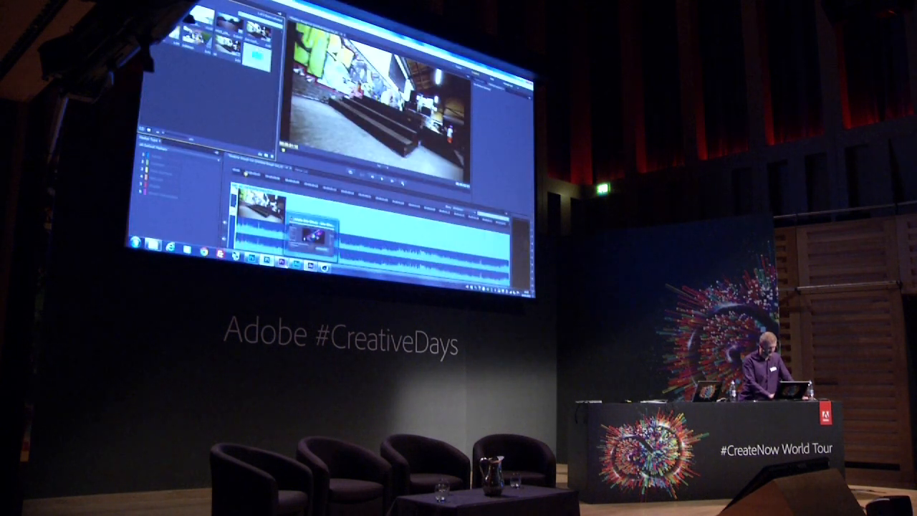
left_click(283, 262)
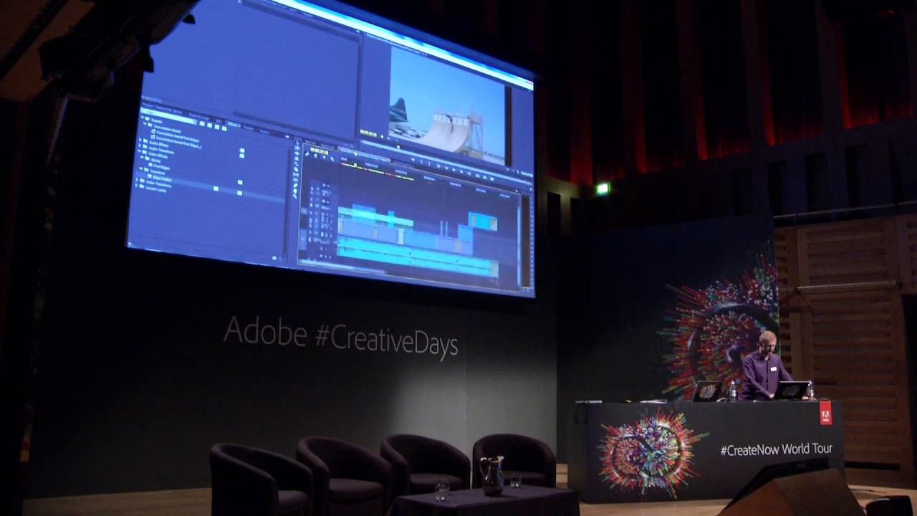
Step: Delete the Skate Video clip from the 1600 x 800 Responsive Web SG layer - export sequence and search the project for "skate"
left_click(358, 153)
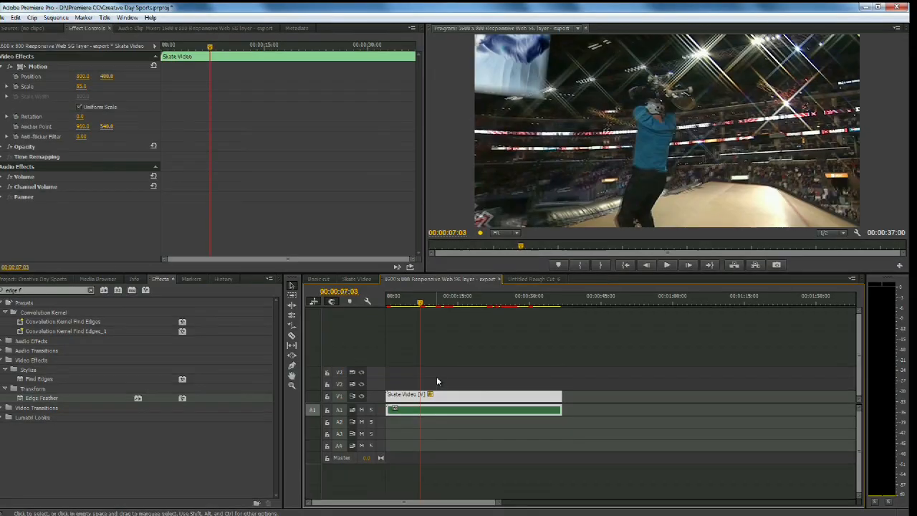
key("Delete")
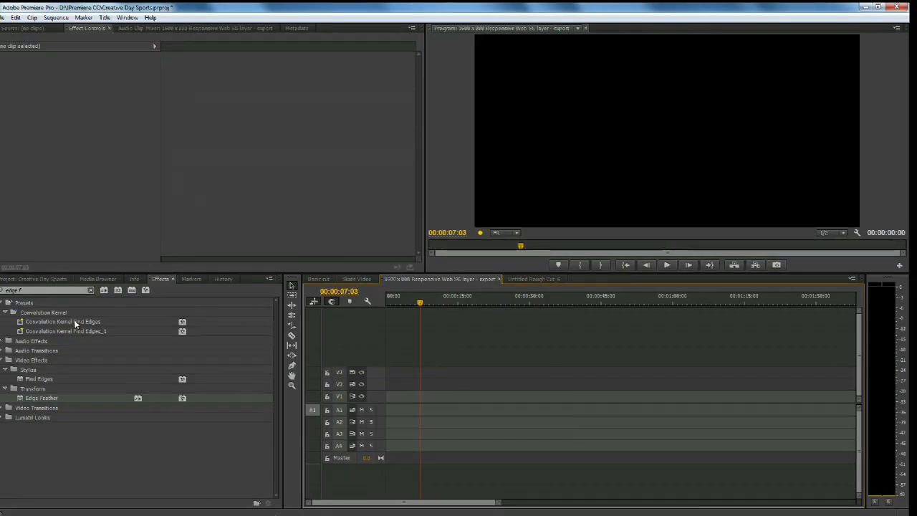
left_click(35, 279)
left_click(61, 336)
type("skate")
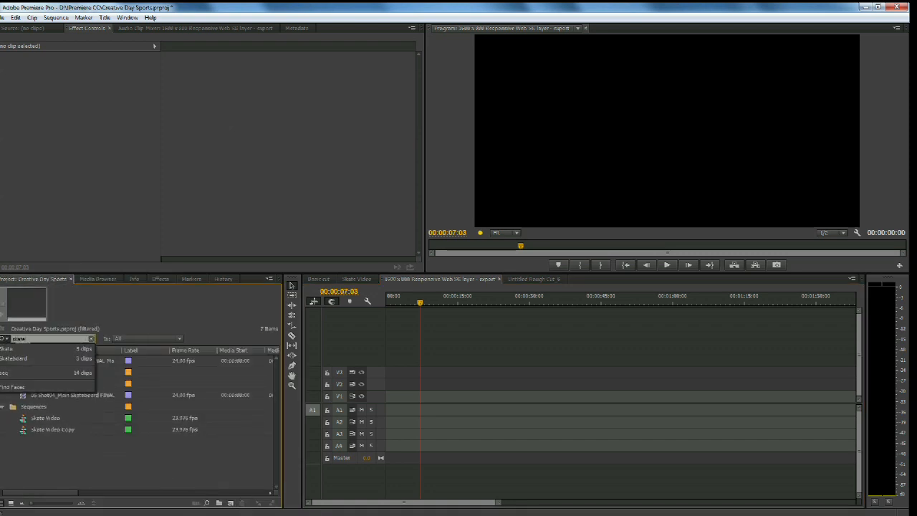
left_click(72, 325)
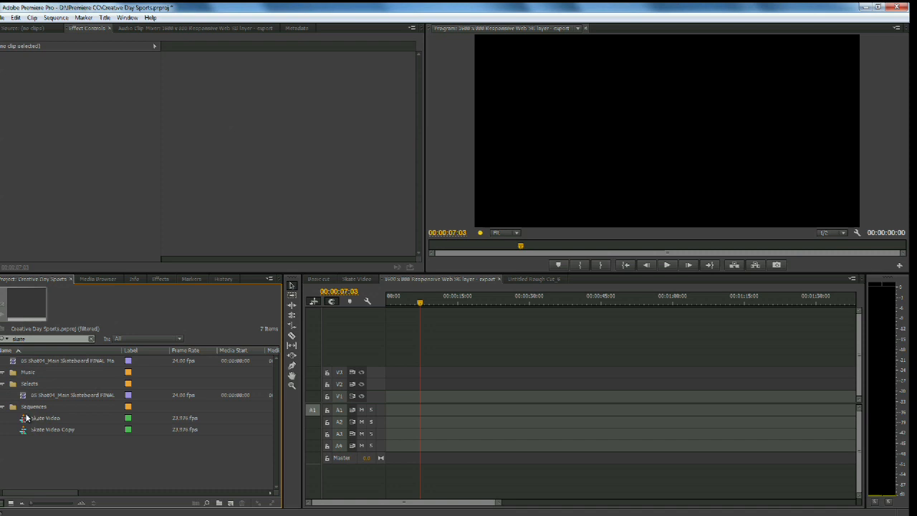
Step: Place the Skate Video sequence as one nested clip at the start of V1, keeping the existing sequence settings
left_click(312, 302)
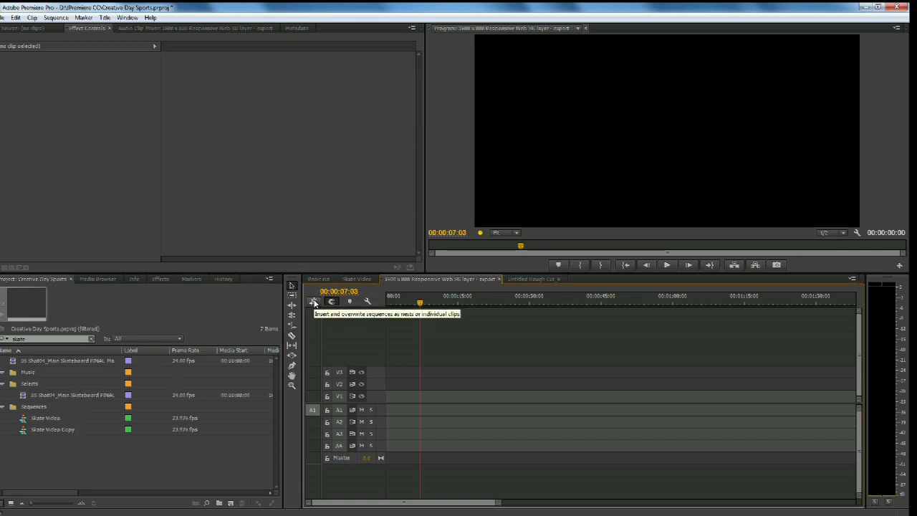
left_click_drag(64, 423, 81, 449)
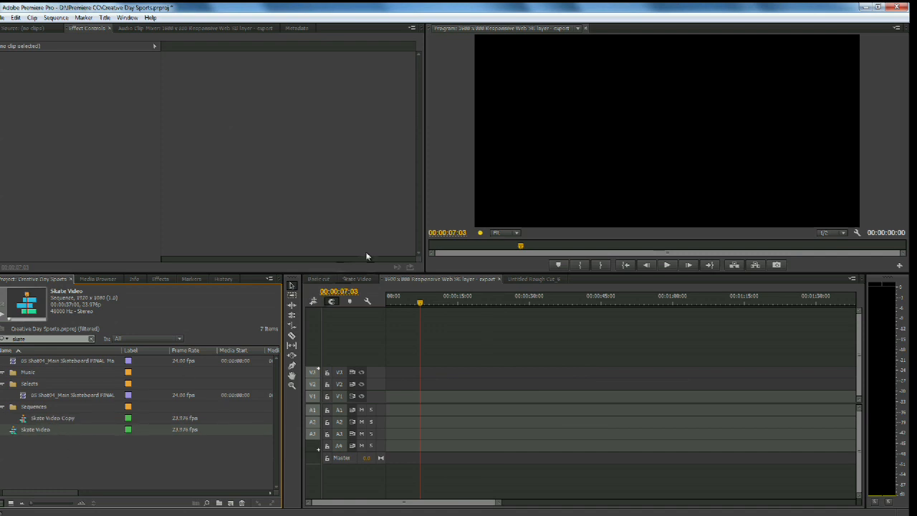
left_click(317, 300)
left_click_drag(18, 434, 391, 412)
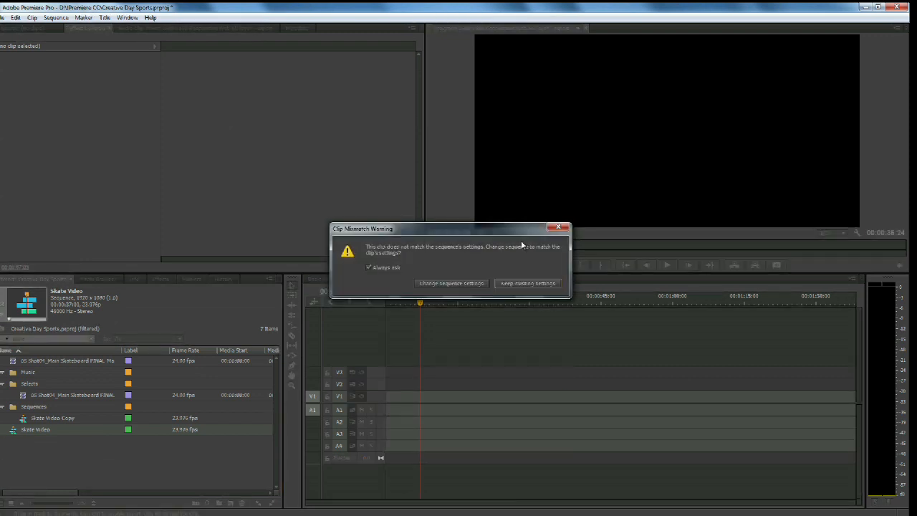
left_click(517, 283)
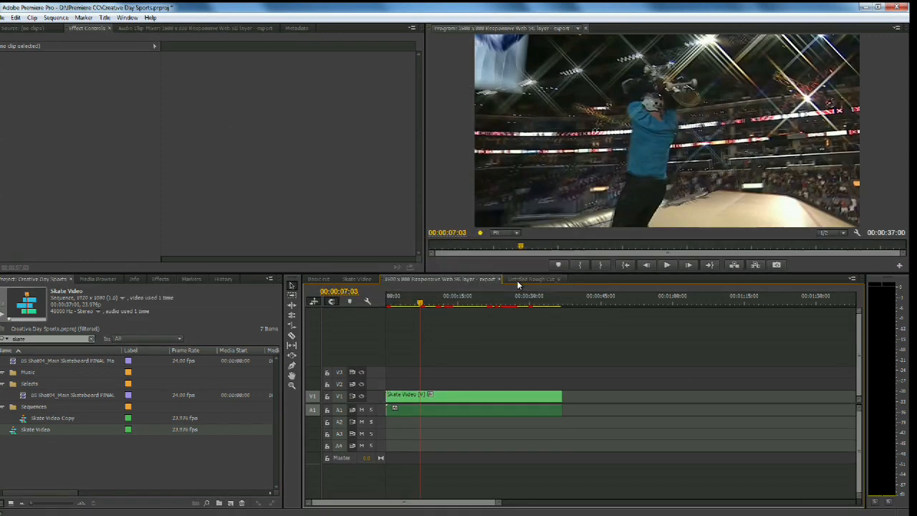
Step: Scale the nested Skate Video clip on V1 down to 85 so more of it fits the 1600 x 800 frame
left_click(490, 399)
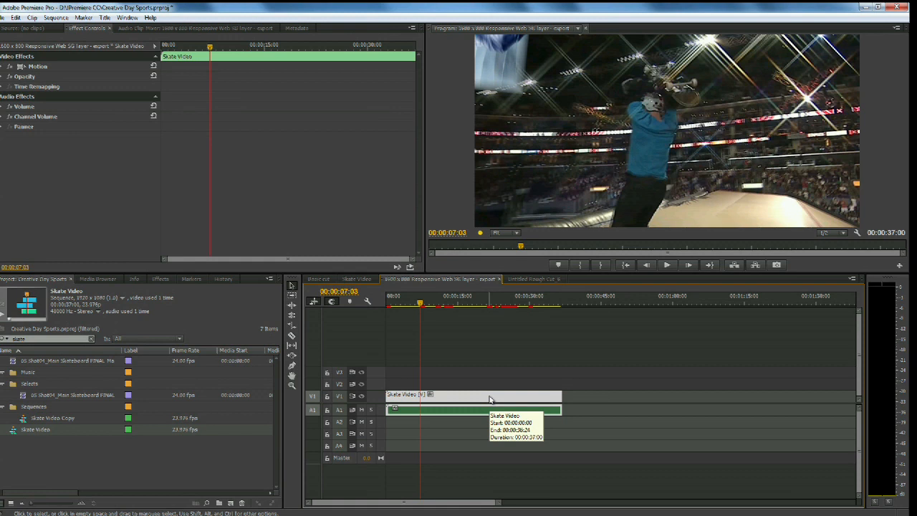
left_click(4, 76)
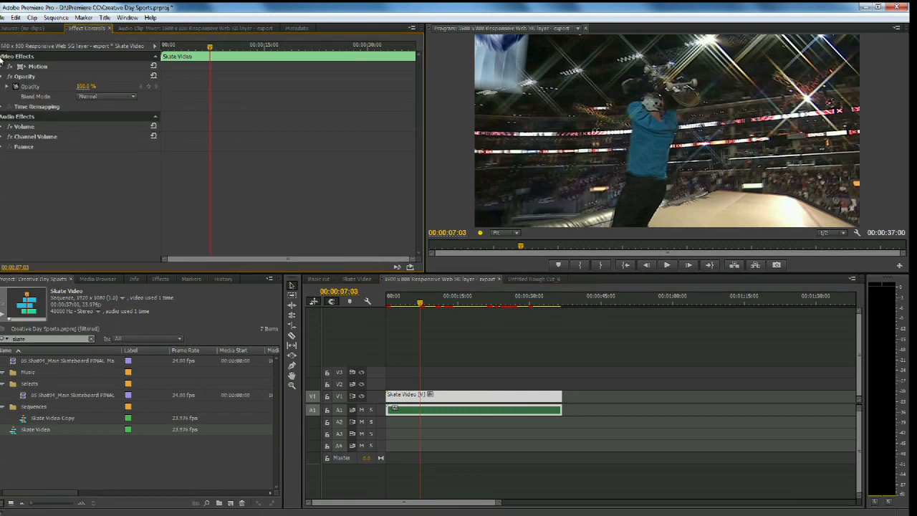
left_click(3, 65)
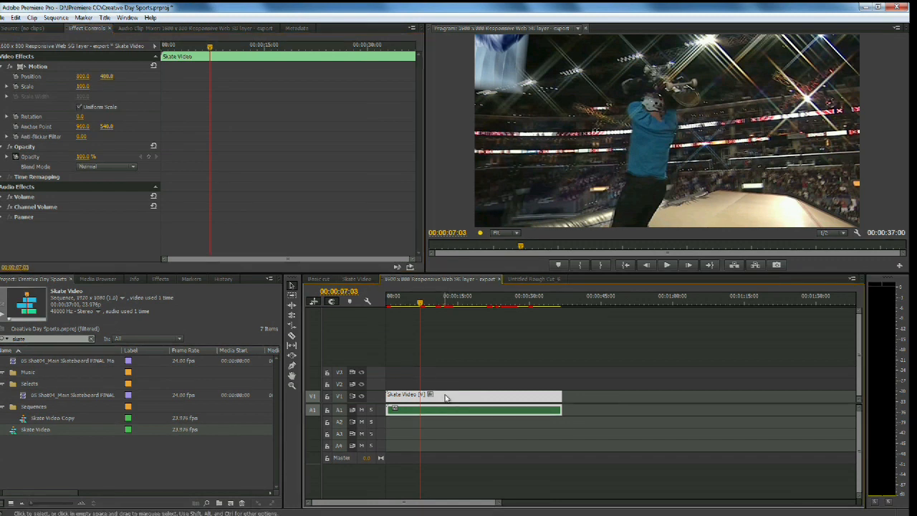
left_click_drag(86, 86, 566, 227)
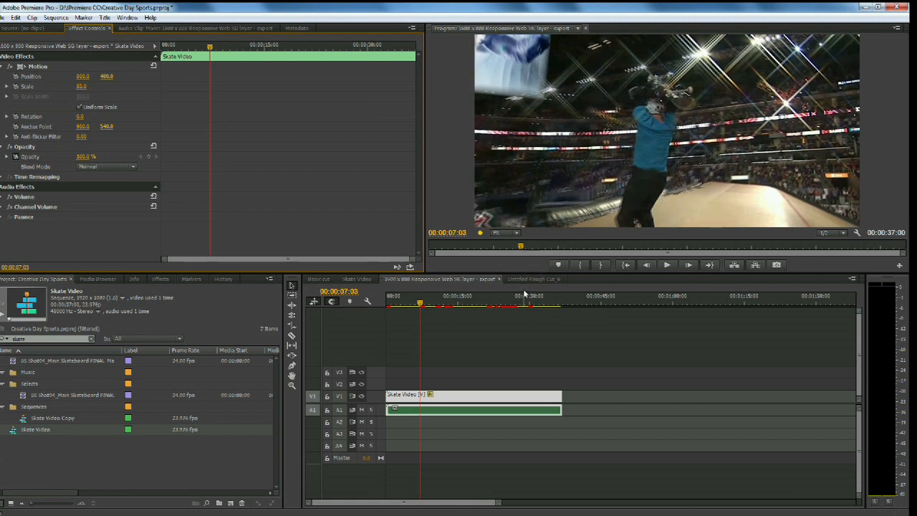
Step: Play the rescaled Skate Video clip from 00:00:11:00, and move the playhead back to 00:00:03:00
left_click_drag(420, 303, 439, 305)
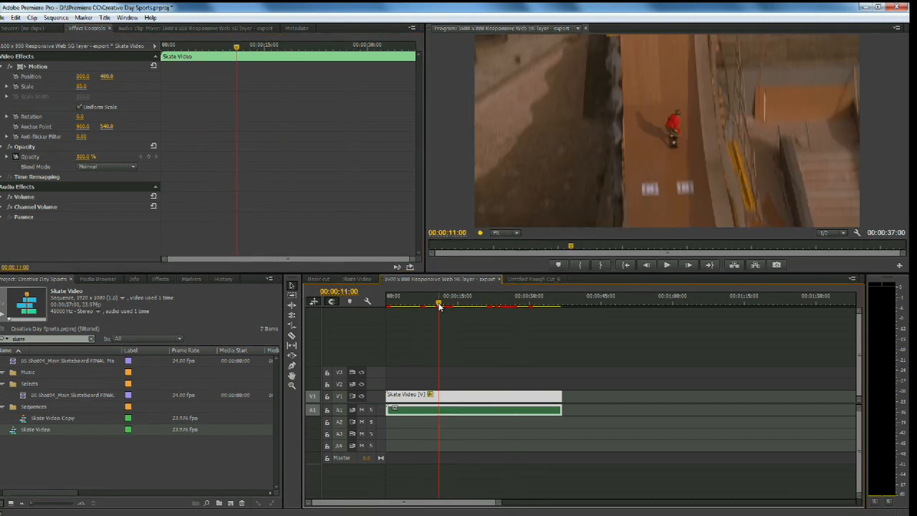
key("space")
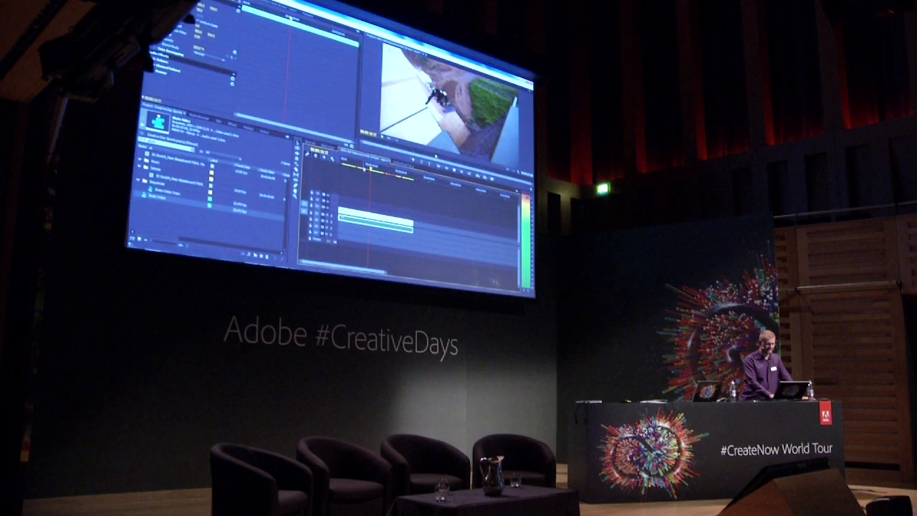
left_click_drag(371, 169, 348, 164)
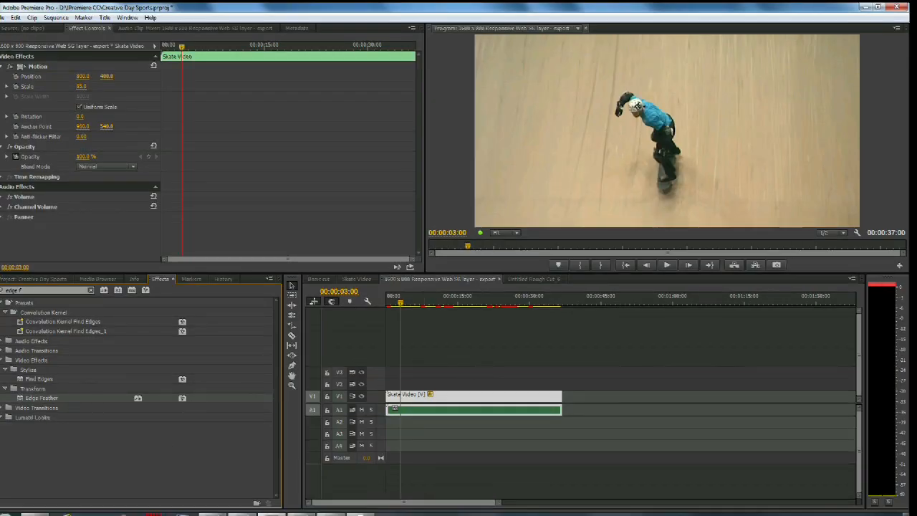
Step: Browse drive D: to Creative Day Demo Selects > SG and open Sequence 02.ircp in SpeedGrade
left_click(7, 508)
left_click(164, 369)
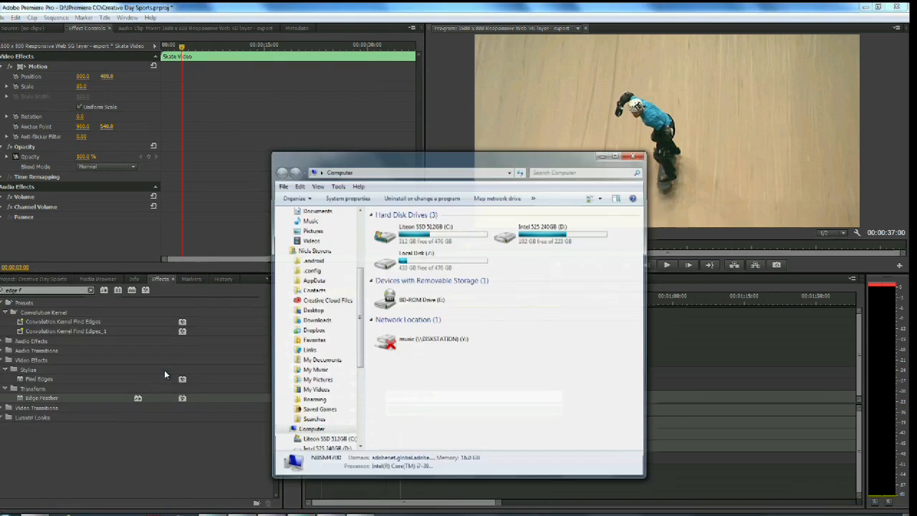
left_click(542, 235)
double_click(543, 235)
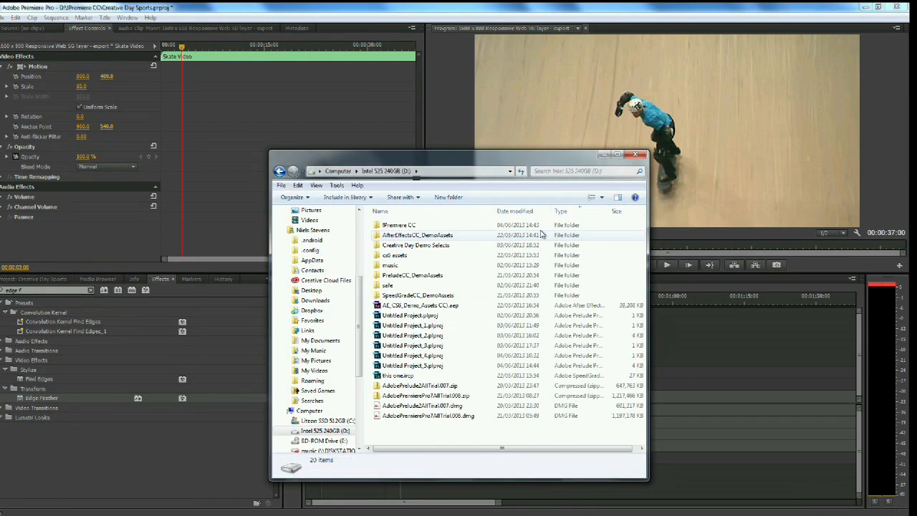
double_click(437, 247)
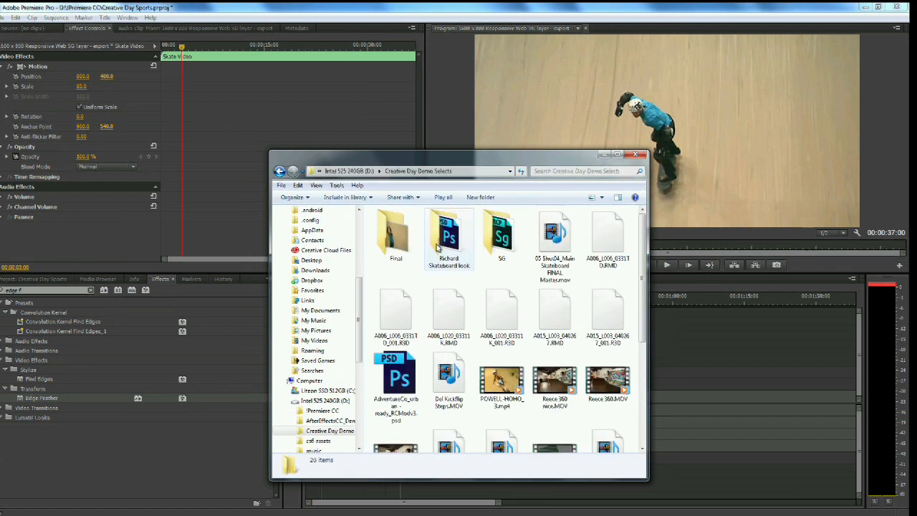
double_click(495, 244)
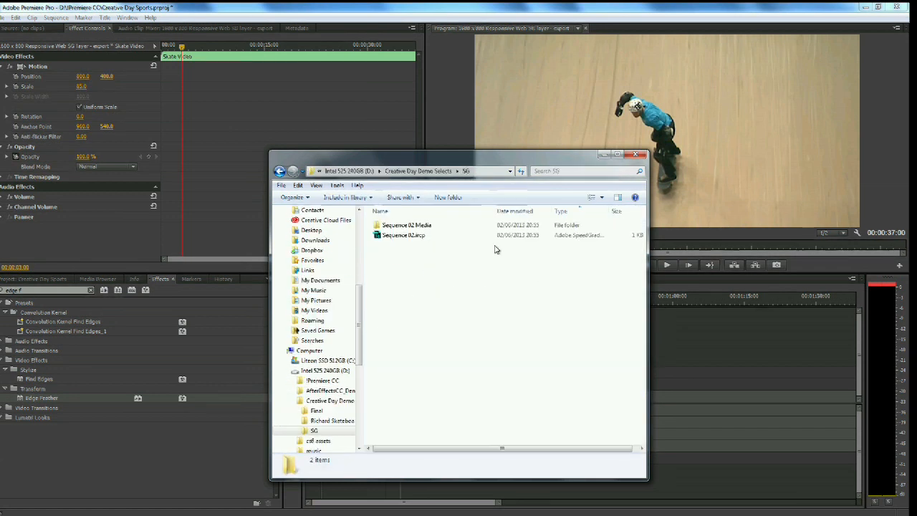
left_click(406, 237)
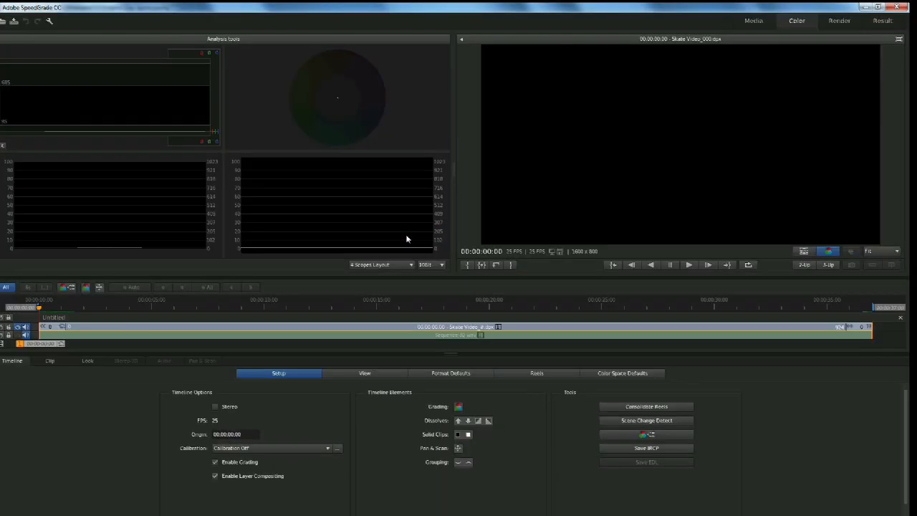
Step: Move the SpeedGrade playhead to 00:00:03:07 and toggle the analysis scopes beside the viewer, leaving them hidden
left_click(461, 39)
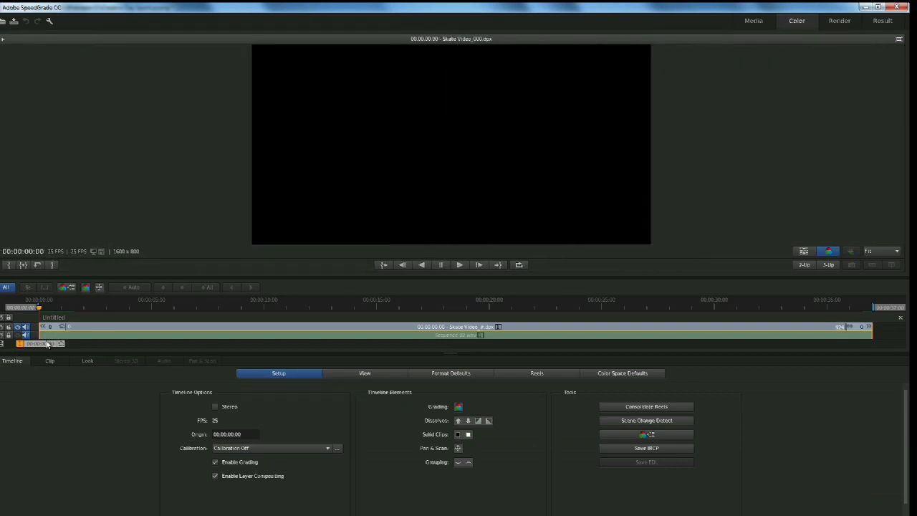
left_click_drag(63, 353, 119, 351)
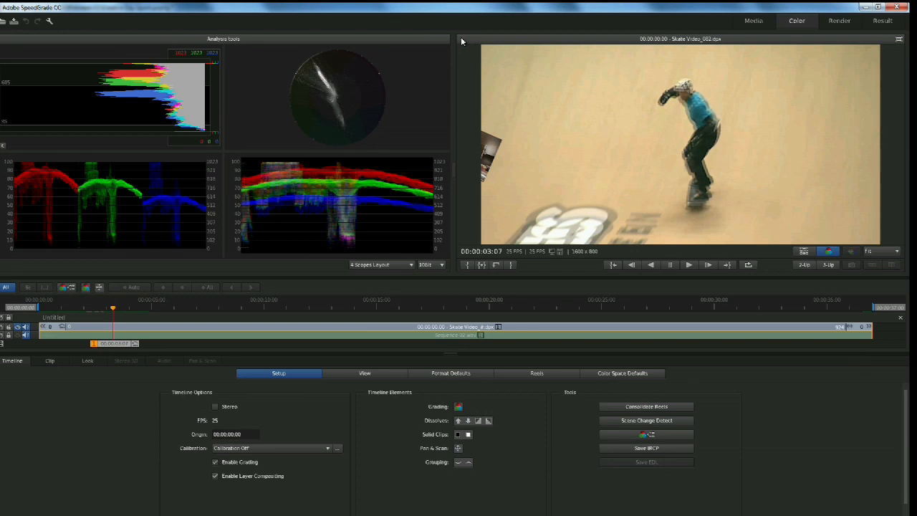
left_click(461, 40)
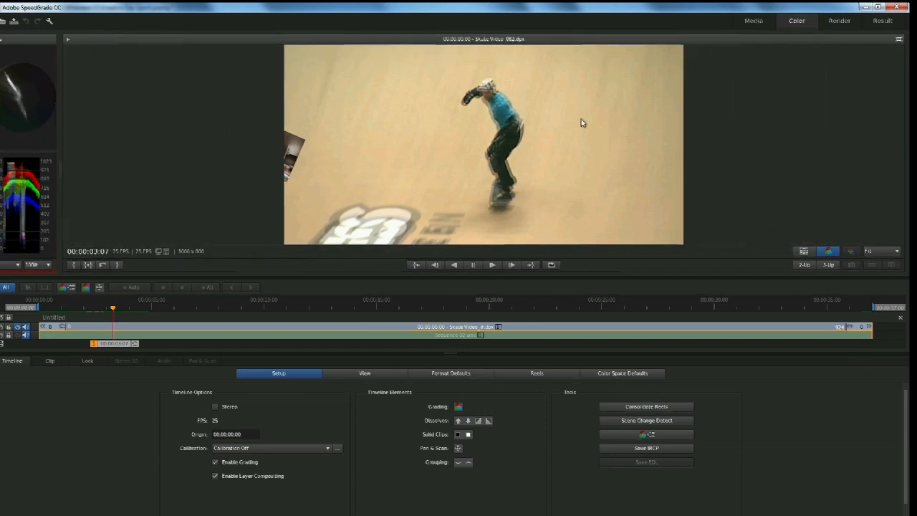
Step: Show the Look grading controls, enlarge their area slightly, and briefly display the analysis scopes
left_click(94, 360)
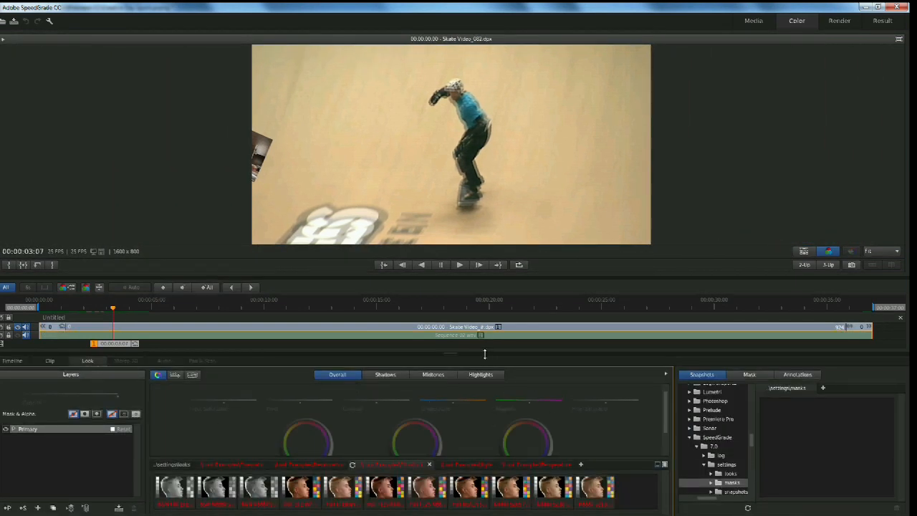
left_click_drag(453, 354, 454, 340)
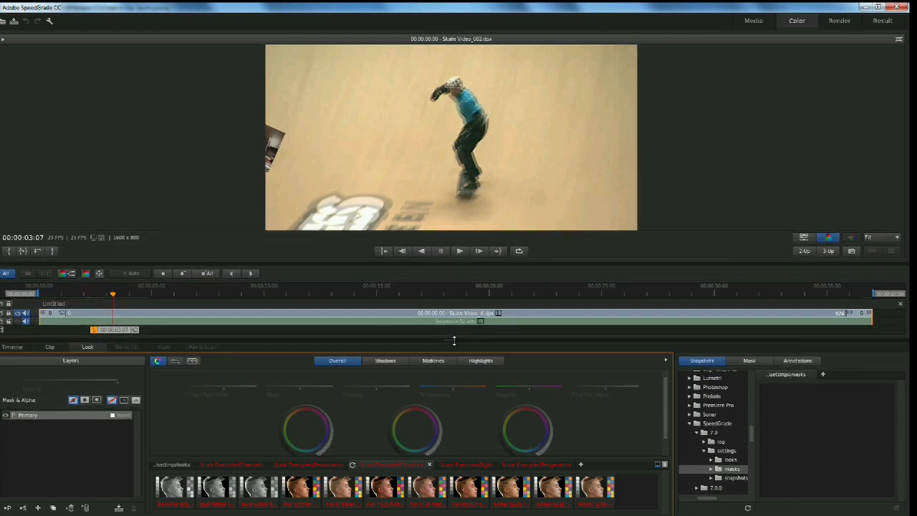
left_click(4, 41)
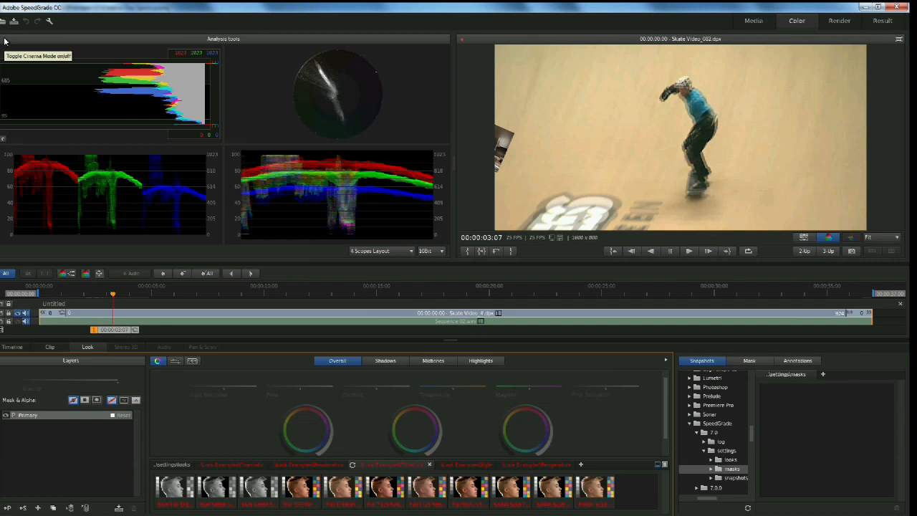
left_click(462, 45)
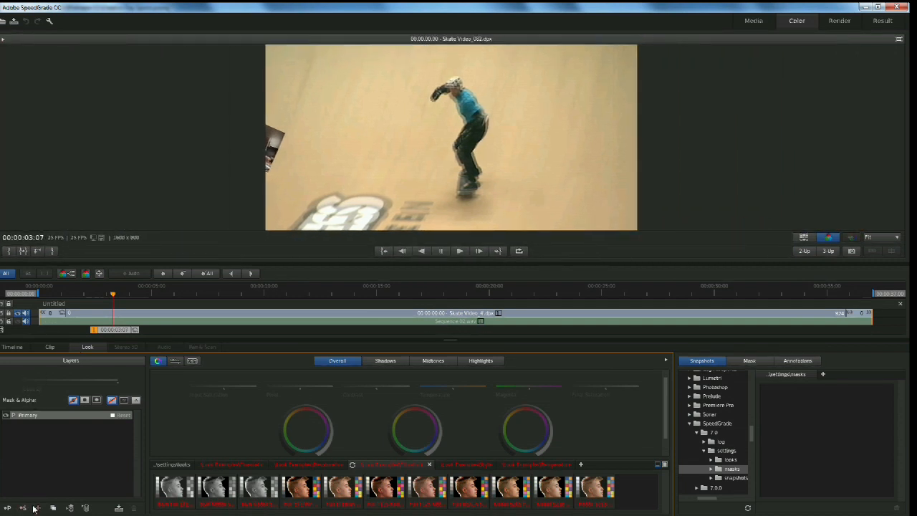
Step: Try an fxCrayonDrawing effect layer on the clip, check it at 00:00:06:02, and undo it
left_click(37, 508)
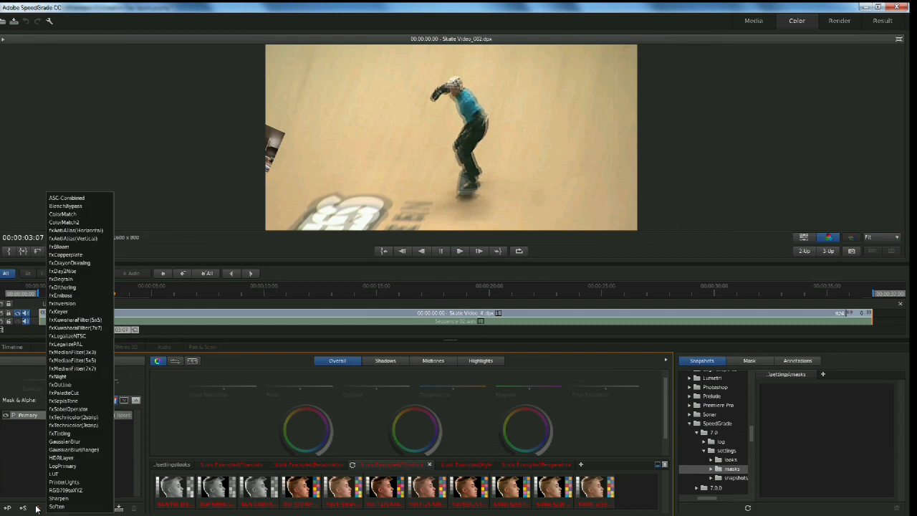
left_click(79, 263)
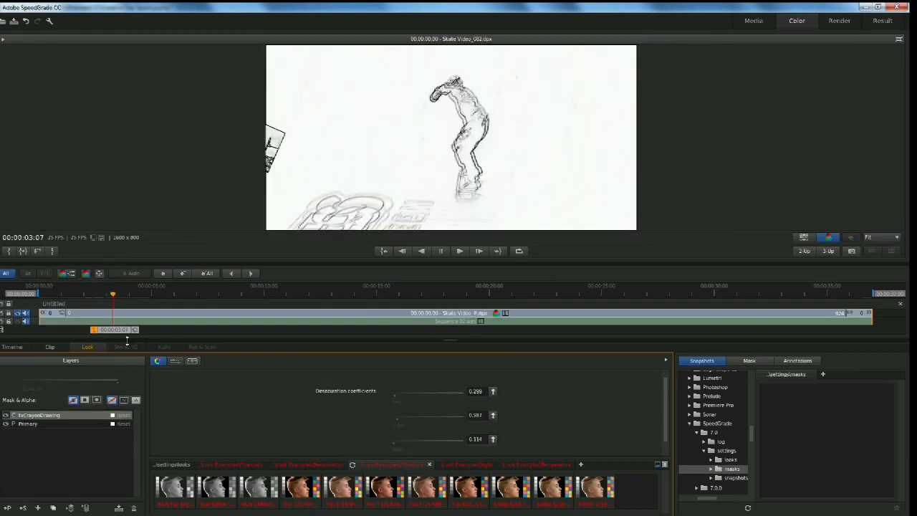
left_click_drag(121, 337, 184, 333)
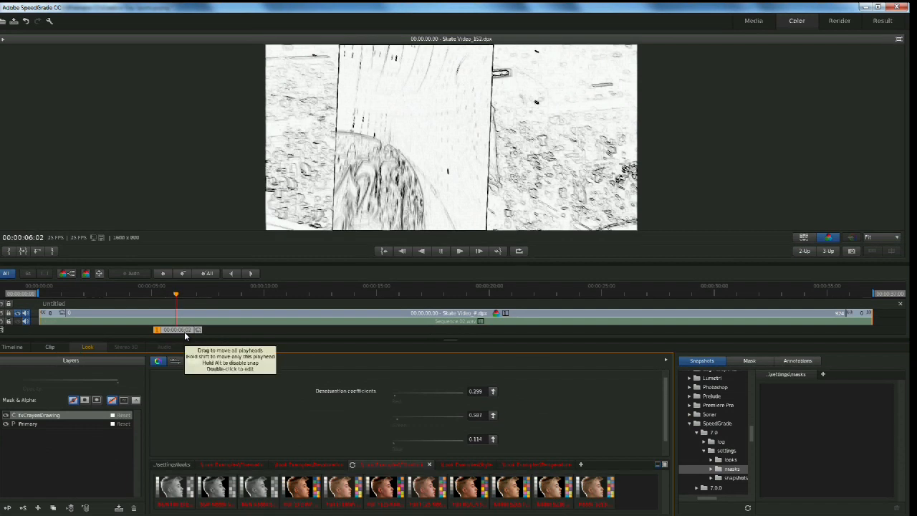
key("ctrl+z")
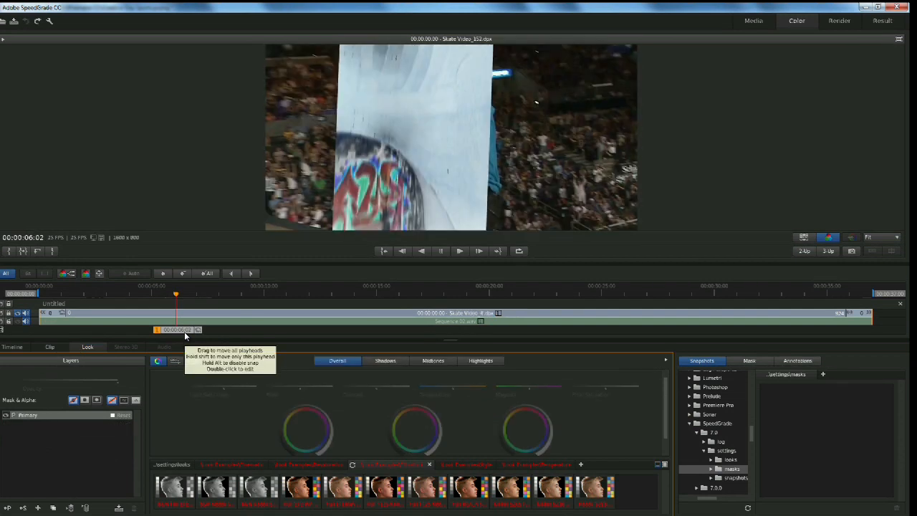
Step: Compare the footage at 00:00:15:03 side by side with the SkateBoard snapshot from the settings snapshots folder
left_click_drag(184, 332, 222, 335)
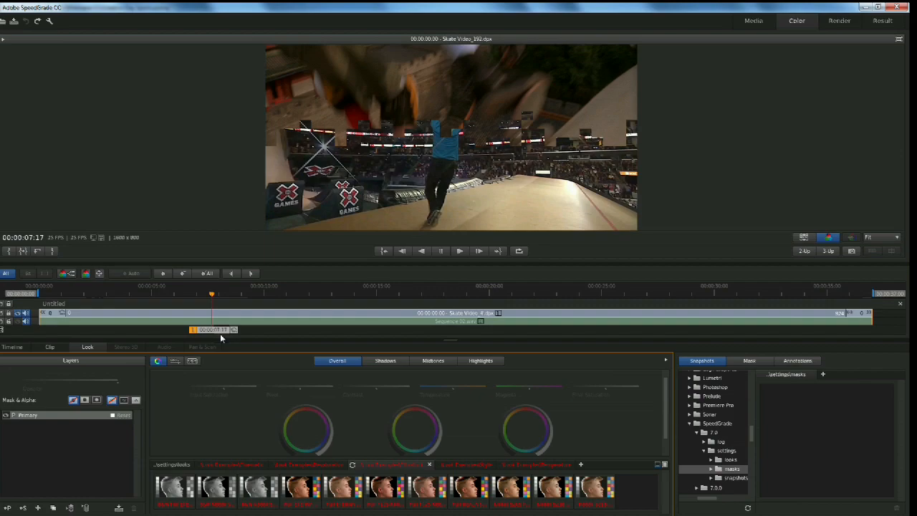
left_click_drag(219, 328, 236, 331)
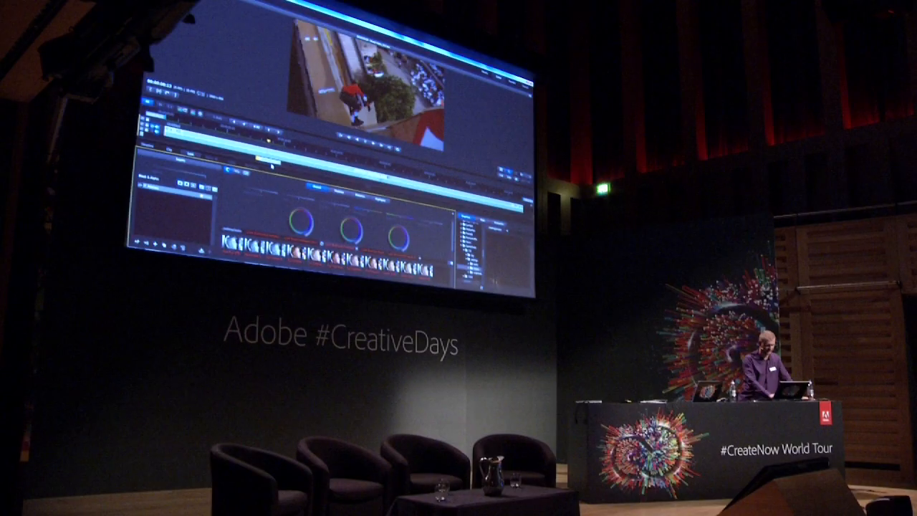
left_click_drag(272, 166, 289, 171)
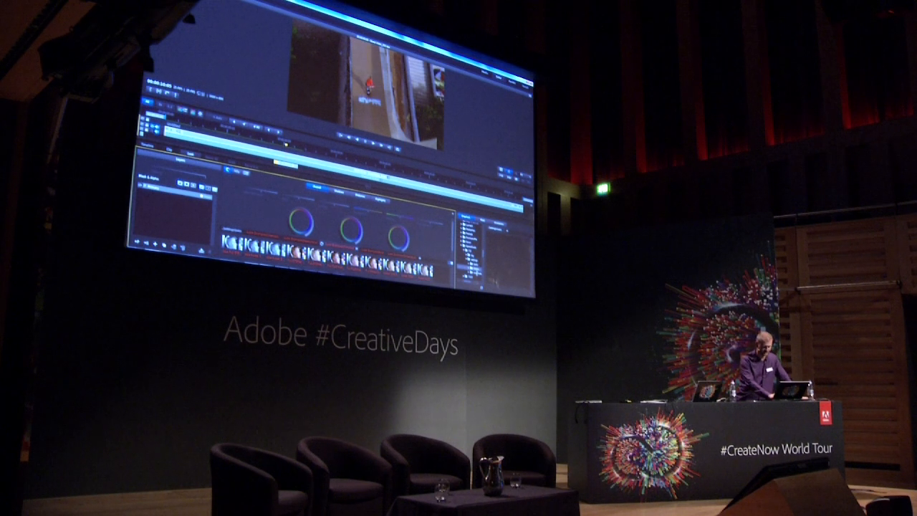
left_click(477, 273)
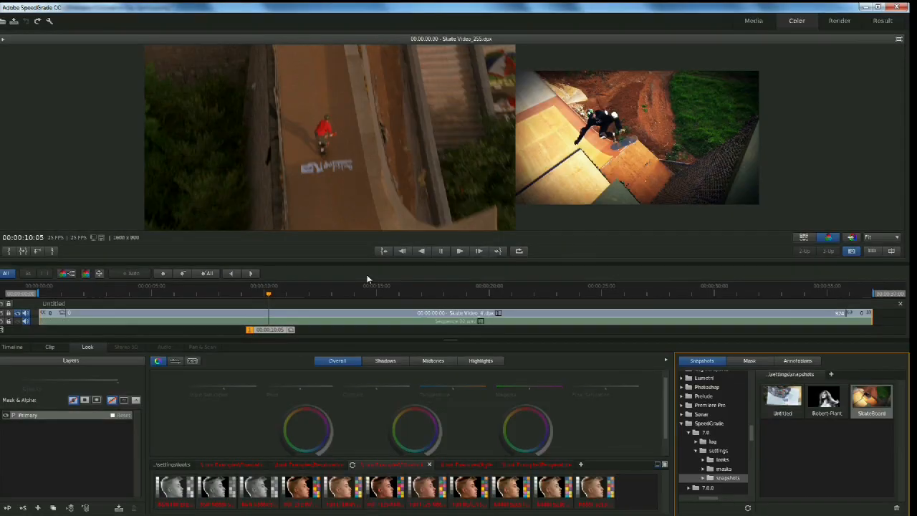
left_click_drag(283, 328, 389, 331)
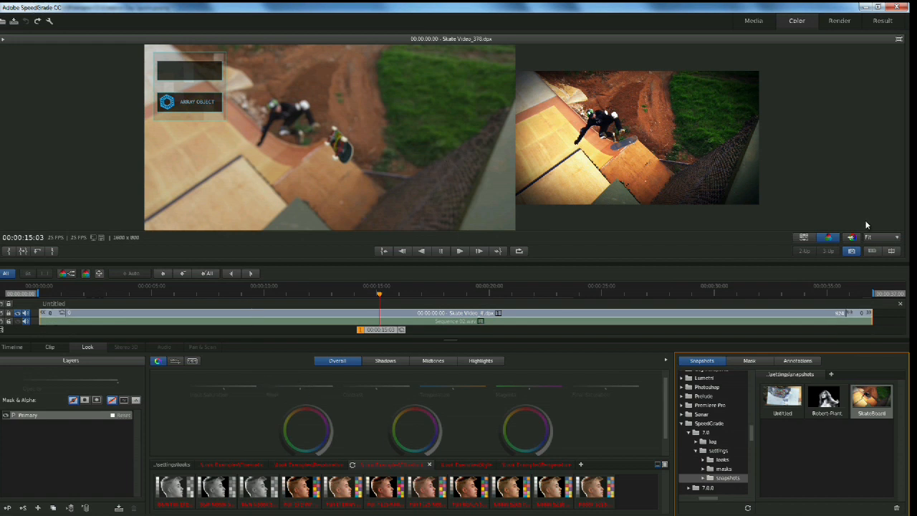
left_click(855, 238)
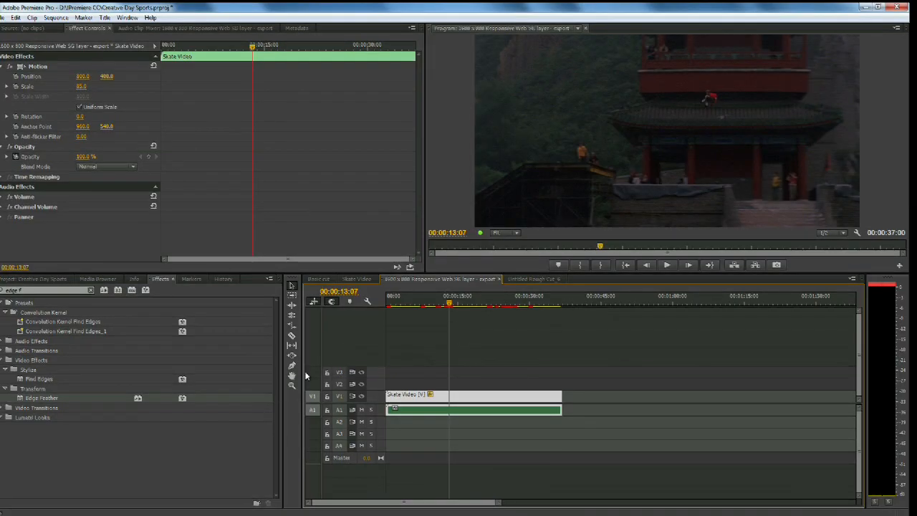
Step: Switch to Premiere Pro and play the export sequence briefly, stopping at 00:00:12:14
left_click_drag(474, 301, 438, 304)
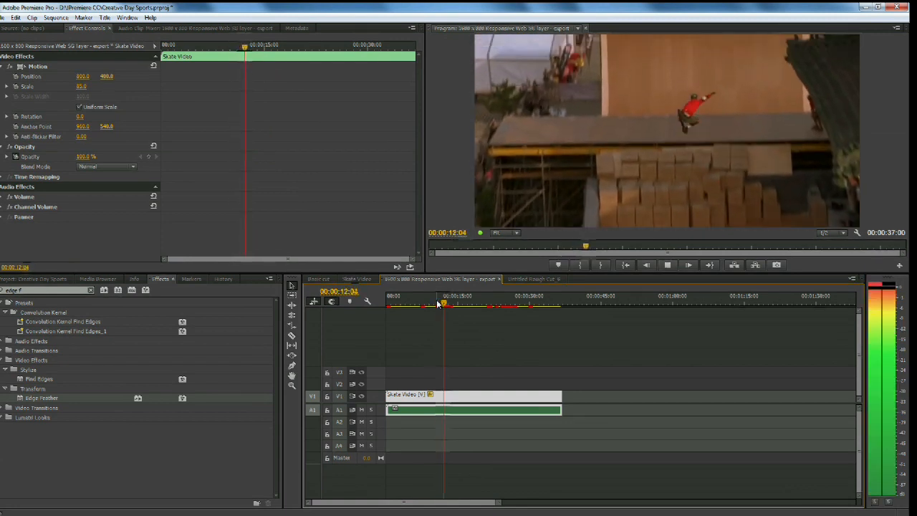
key("space")
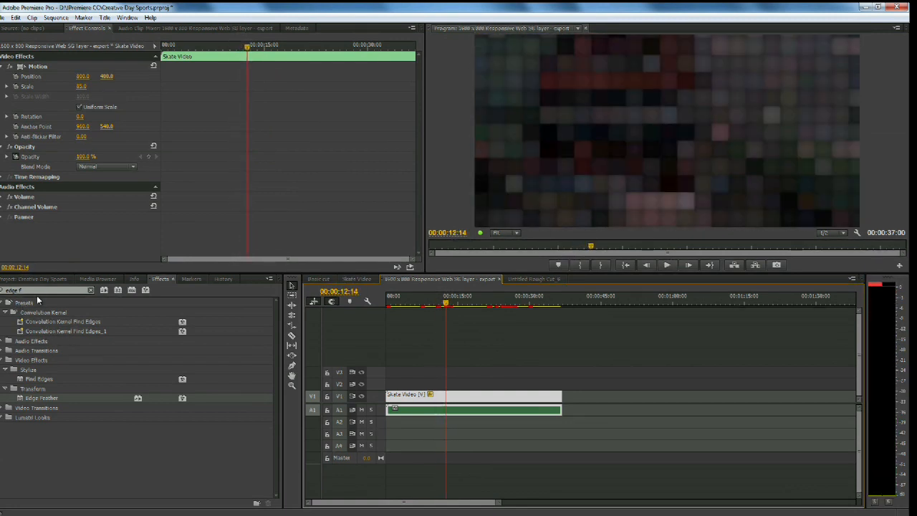
Step: Clear the previous project search, search for "1600", and select the 1600 x 800 Responsive Web SG layer - export sequence
left_click(32, 278)
left_click(91, 340)
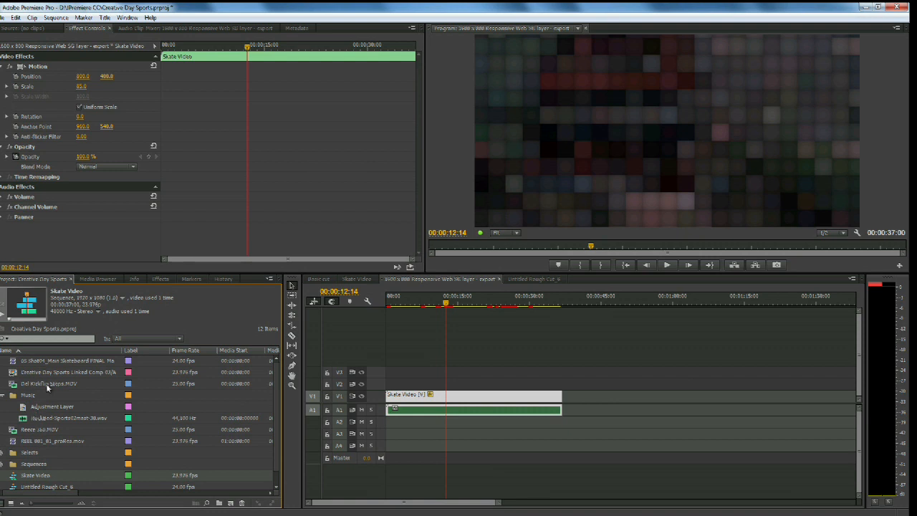
scroll(277, 473, "down", 1)
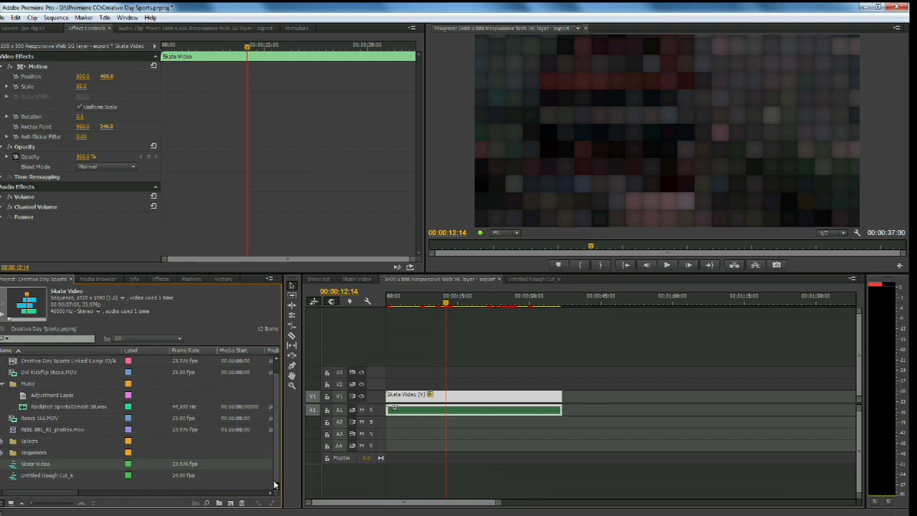
scroll(280, 371, "up", 1)
type("1600")
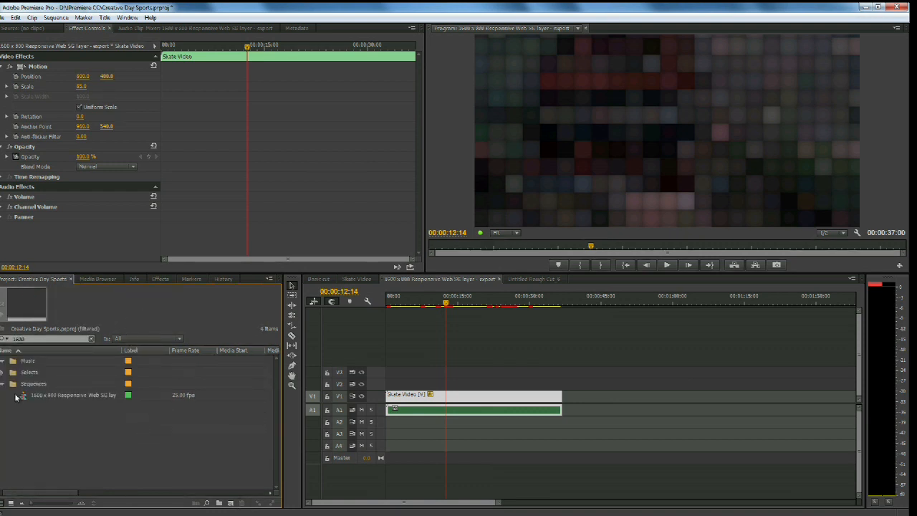
left_click(16, 397)
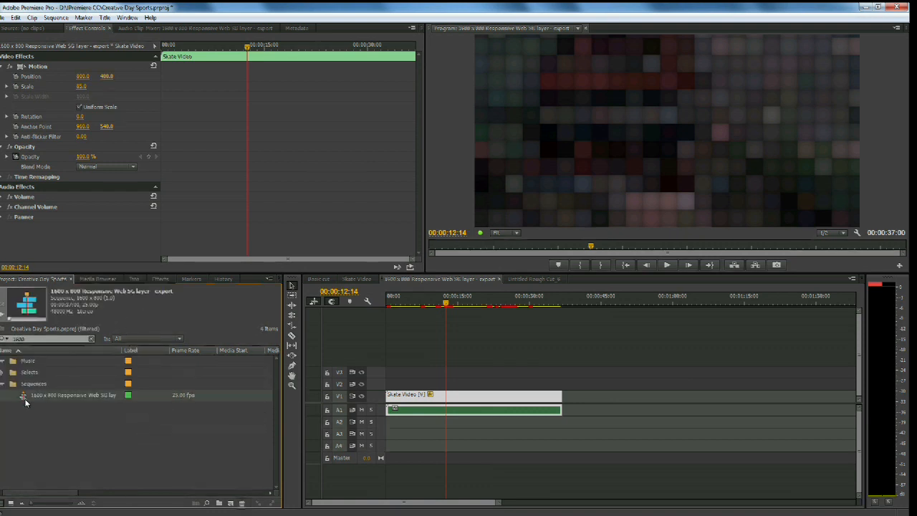
Step: Open the media export settings for the selected sequence and match the H.264 video settings to the source
left_click(3, 17)
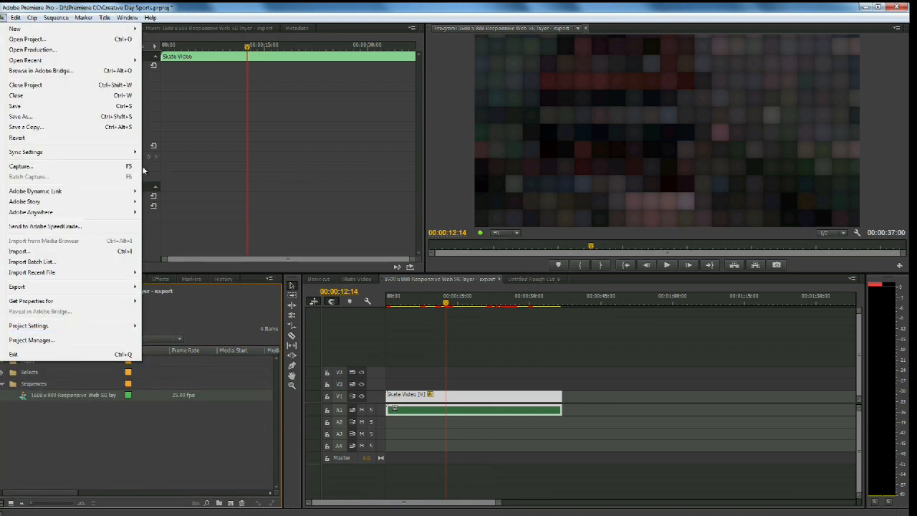
mouse_move(137, 286)
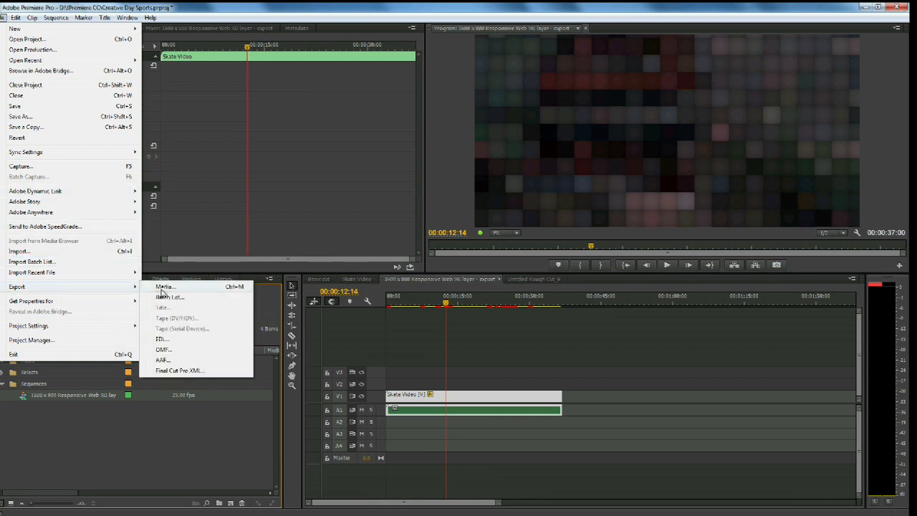
left_click(163, 292)
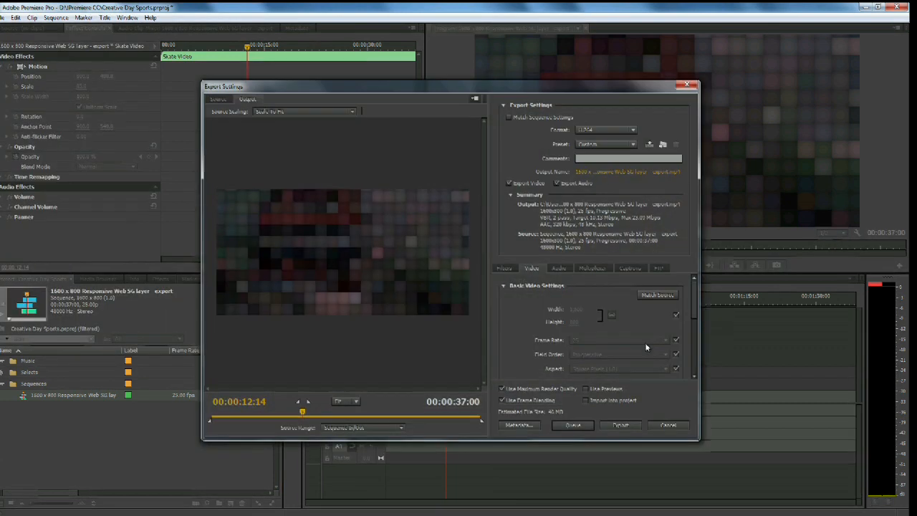
left_click(644, 294)
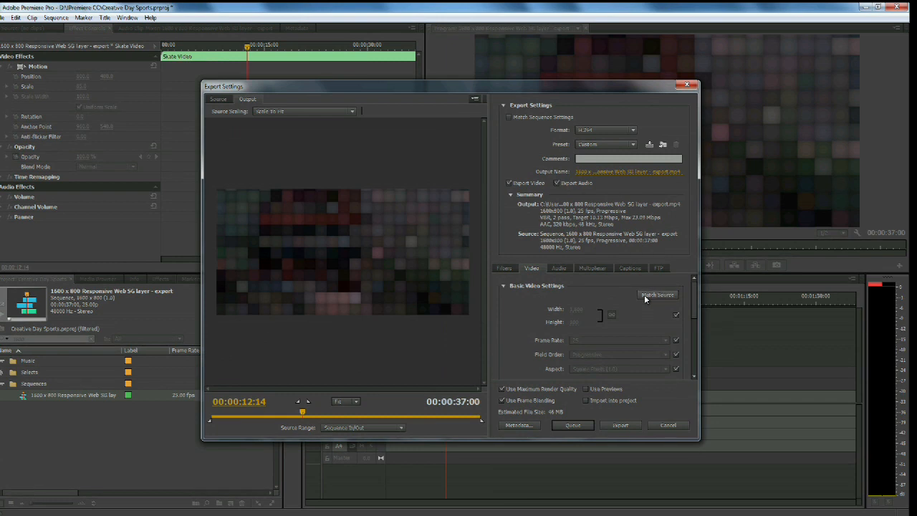